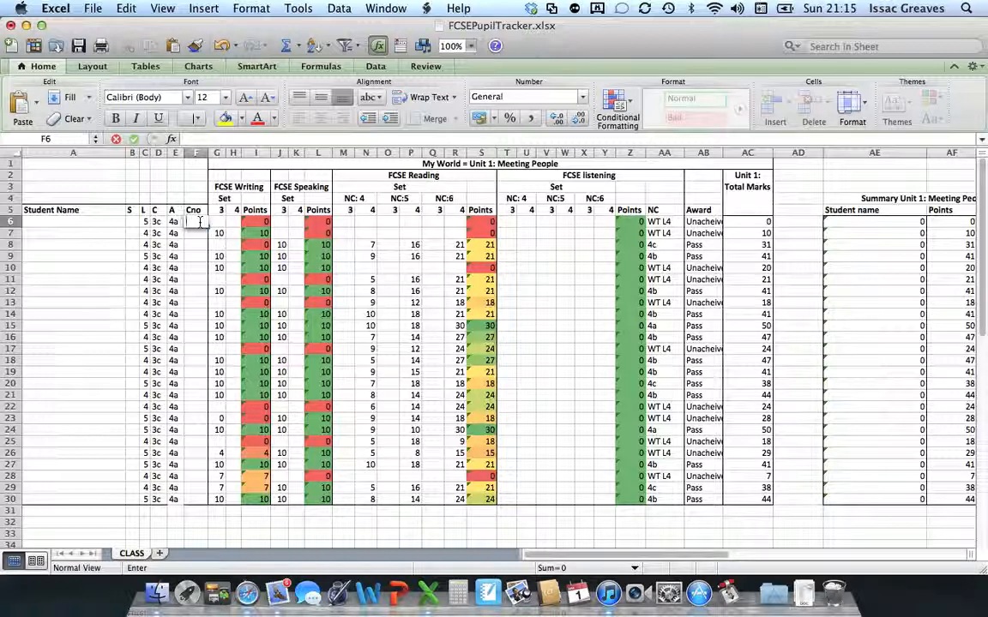
# Enter the pupil's full name in A6 so it appears in the Unit 1 summary table.
pyautogui.click(94, 222)
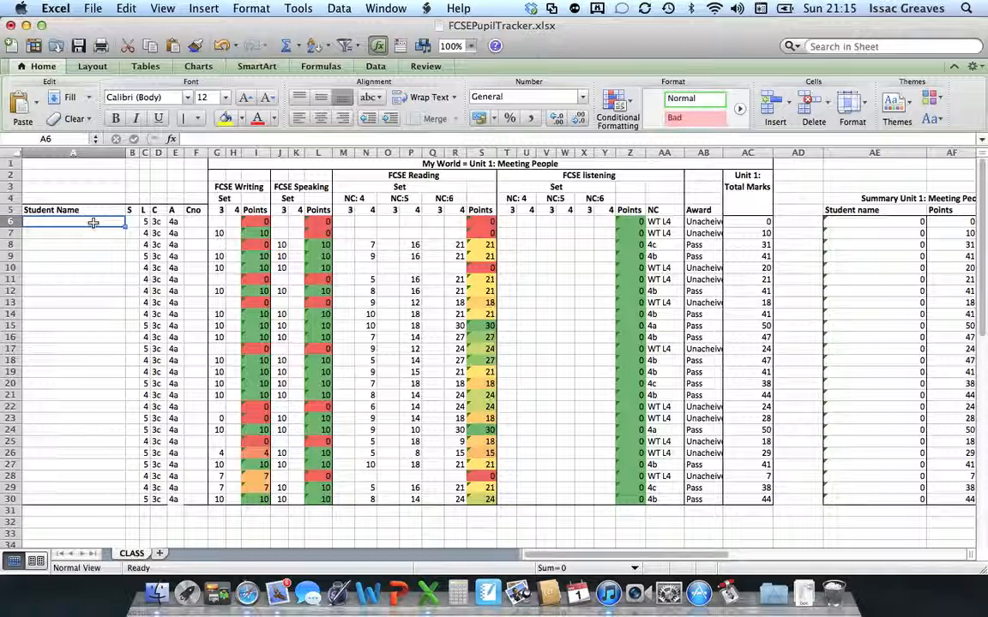
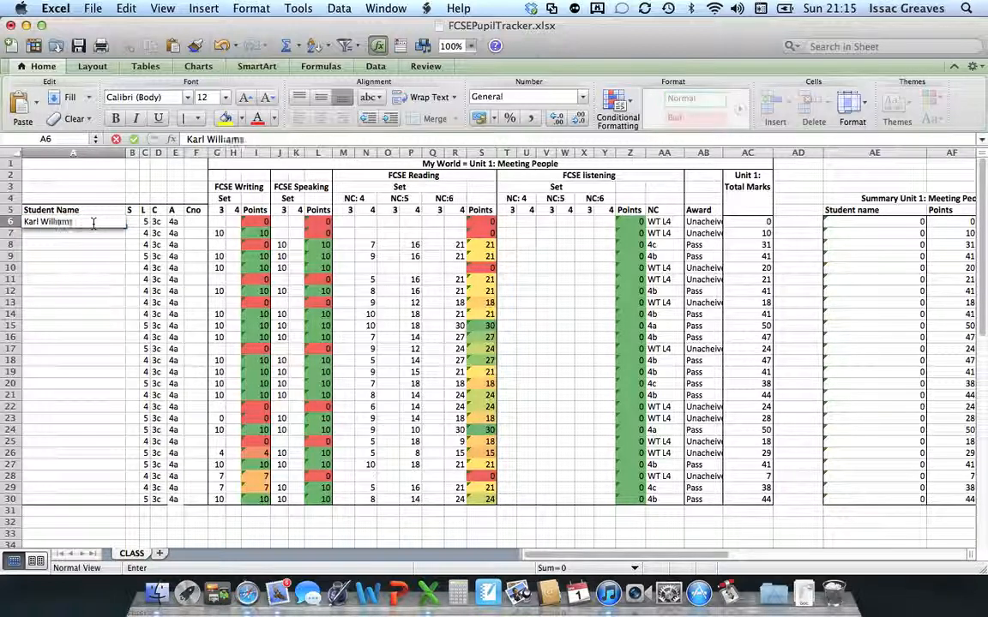
pyautogui.click(78, 256)
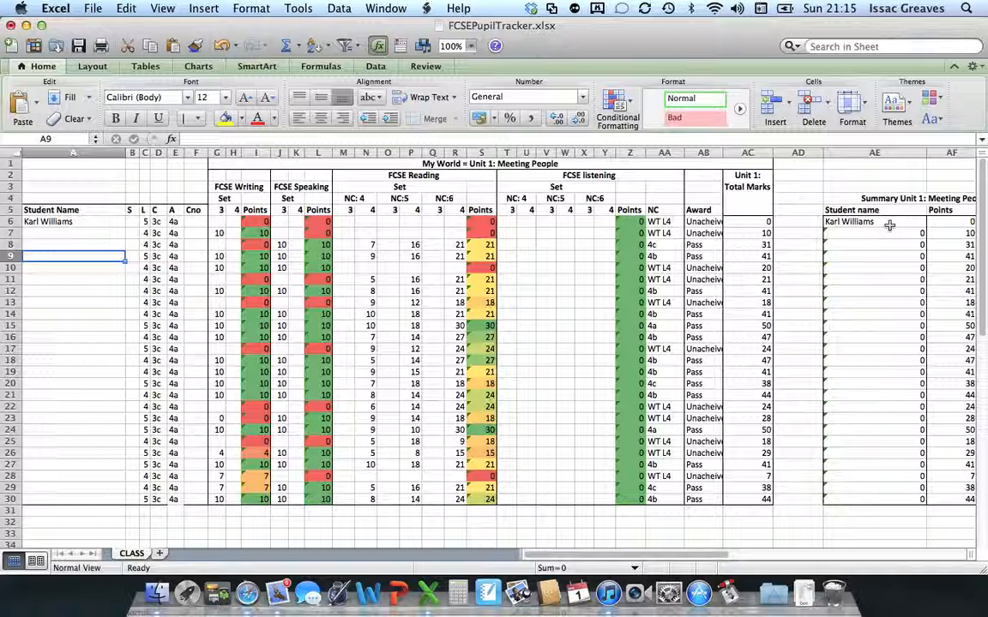
pyautogui.hscroll(2, 889, 274)
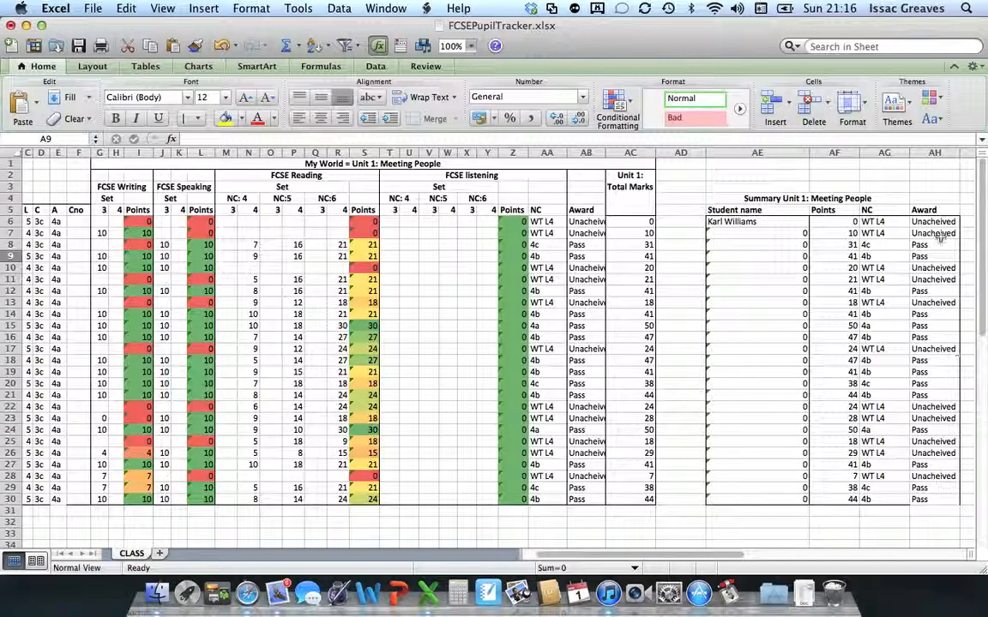
pyautogui.hscroll(-1, 440, 349)
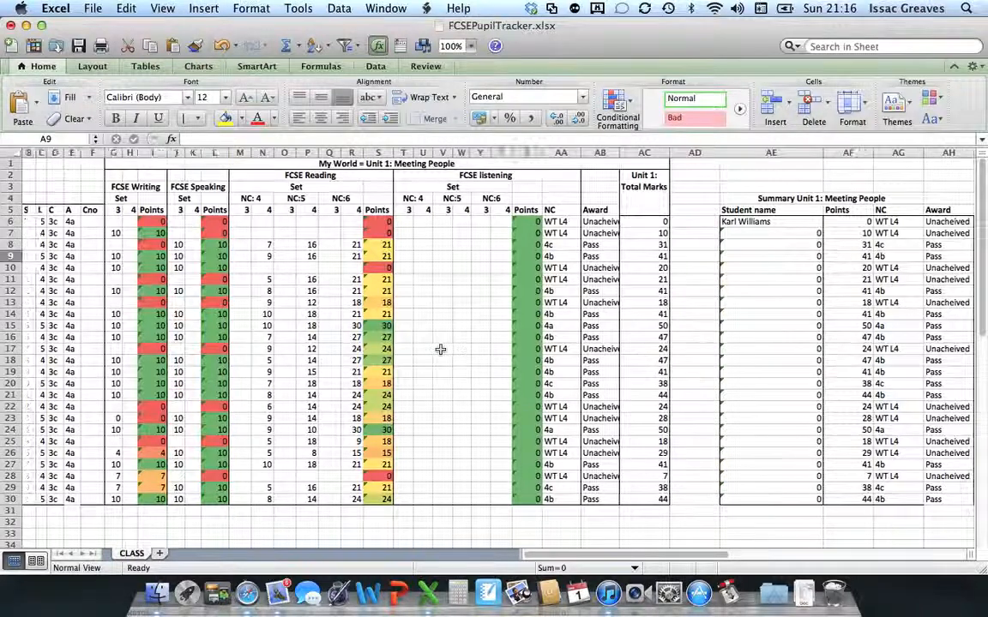
pyautogui.hscroll(-1, 440, 349)
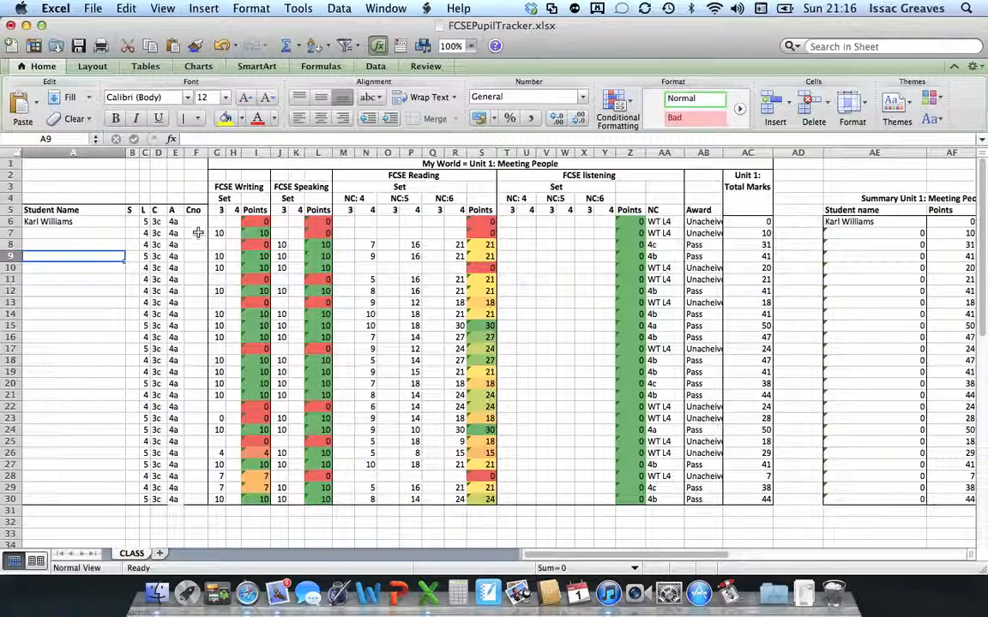
pyautogui.click(193, 222)
pyautogui.write('2')
pyautogui.press('XF86AudioMute')
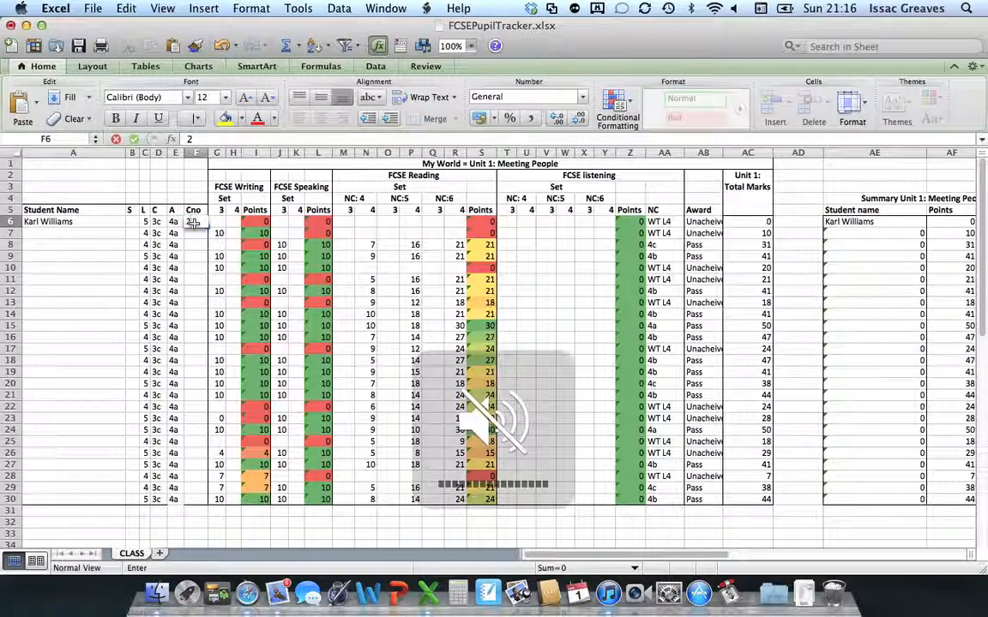
pyautogui.click(196, 223)
pyautogui.write('001')
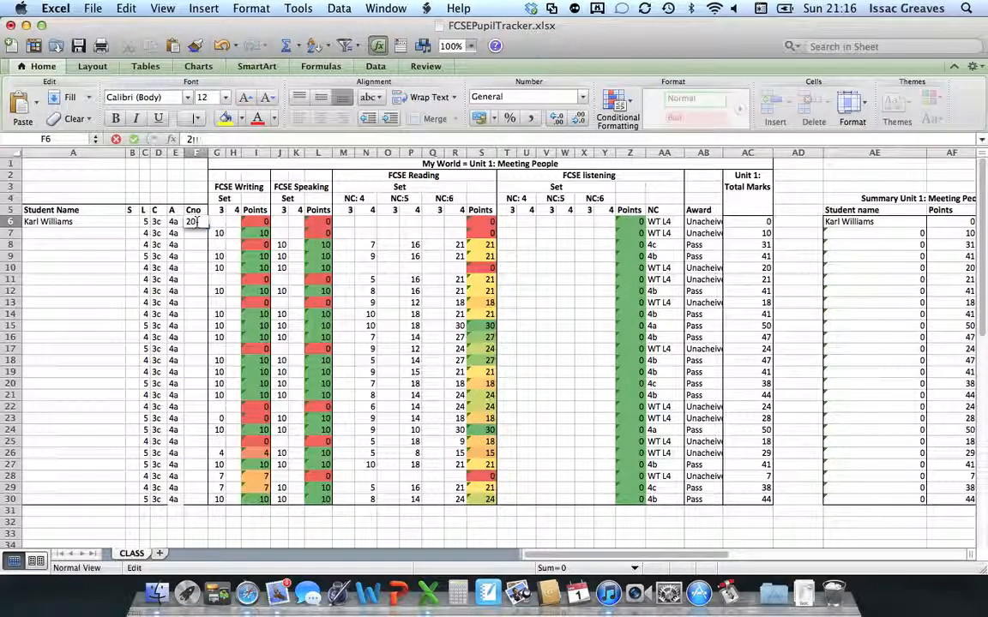
pyautogui.press('XF86AudioMute')
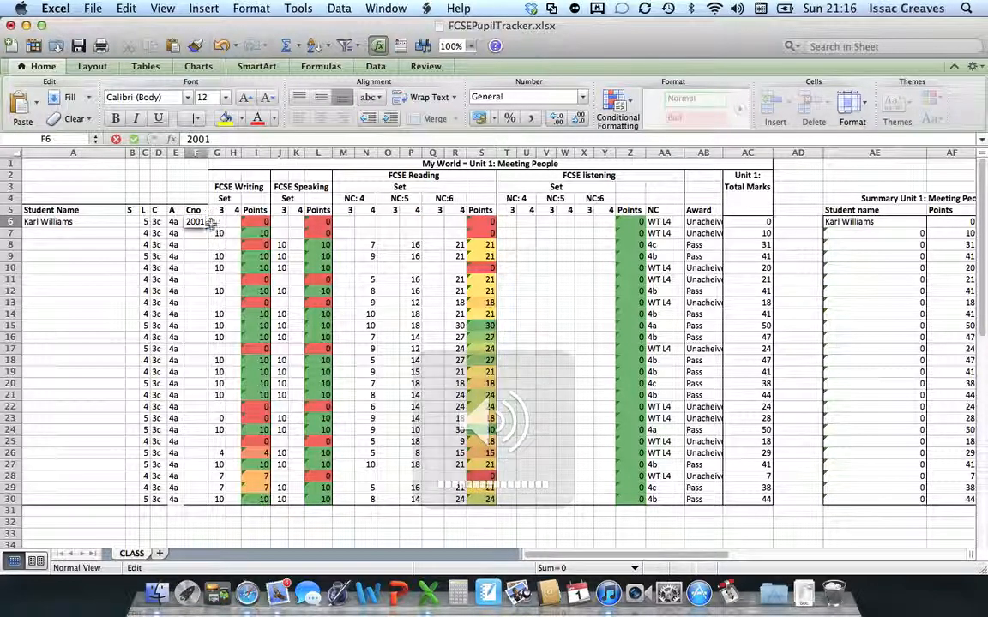
pyautogui.press('Tab')
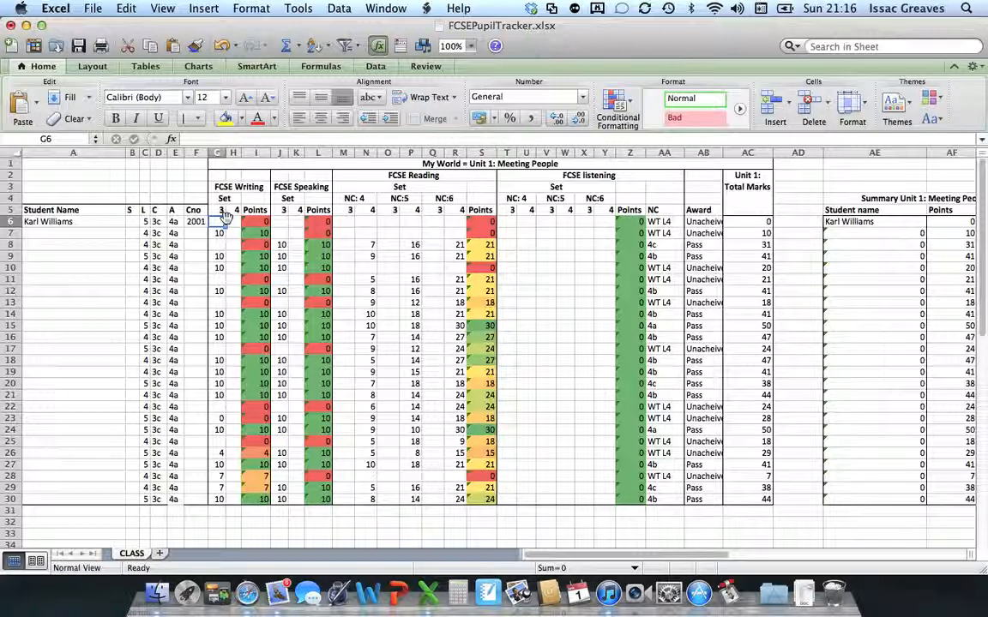
# Enter writing marks 10 in G6 and 20 in H6, then check the MAX formula in I6.
pyautogui.write('10')
pyautogui.click(233, 248)
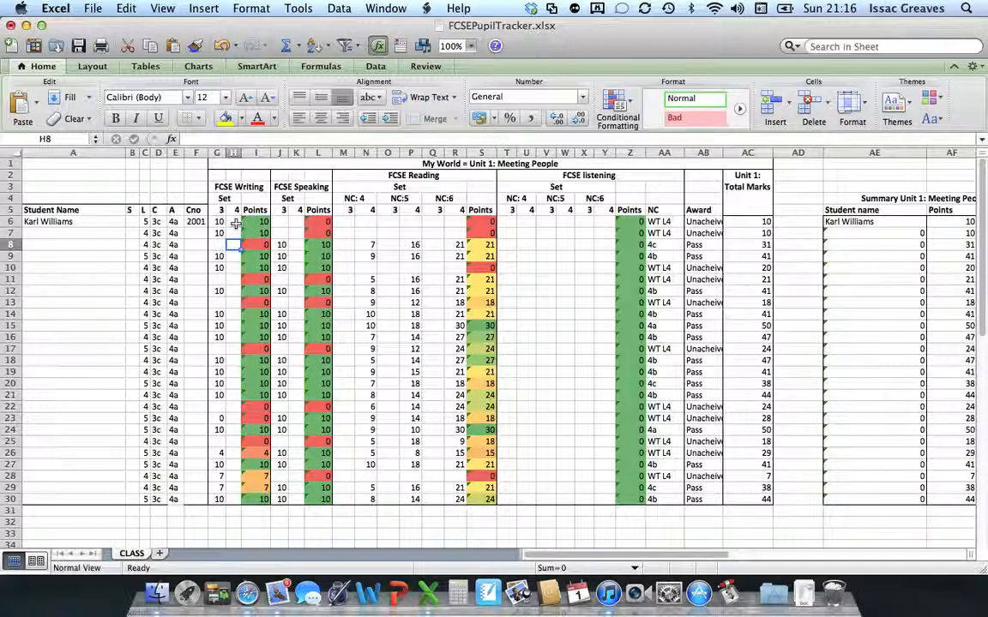
pyautogui.click(235, 223)
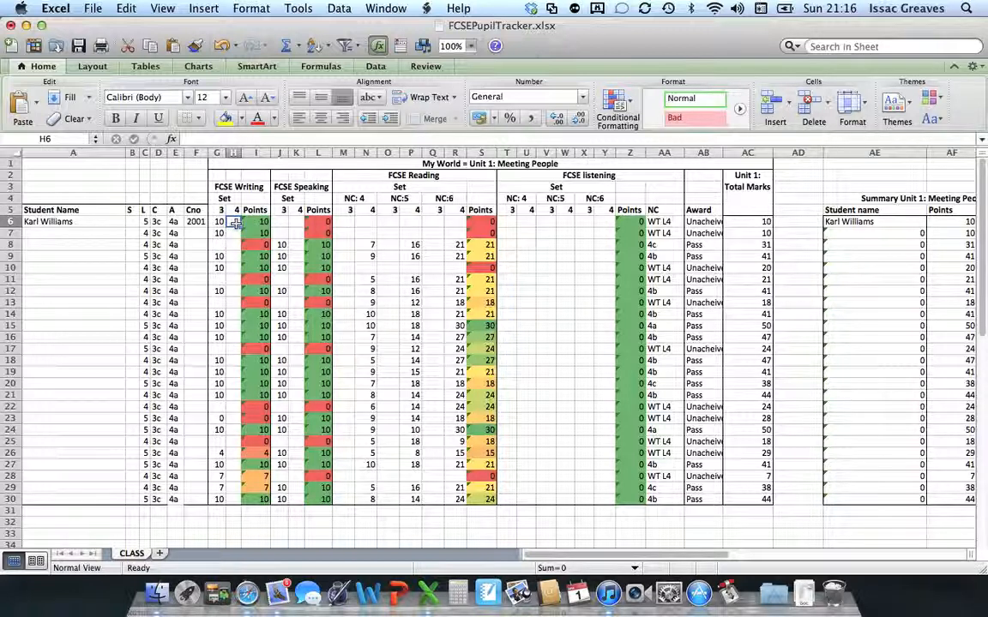
pyautogui.write('20')
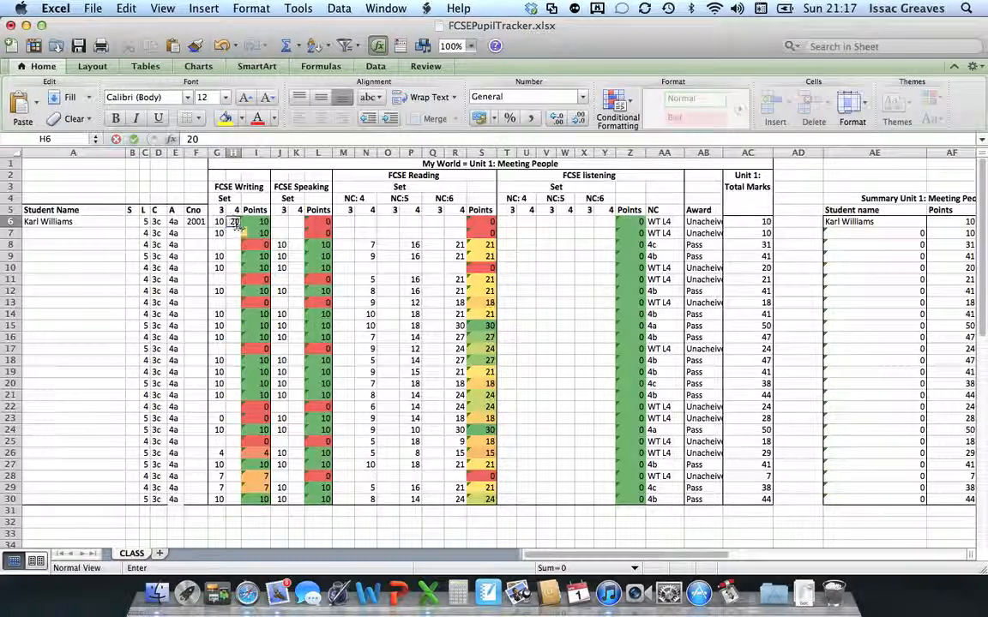
pyautogui.press('Return')
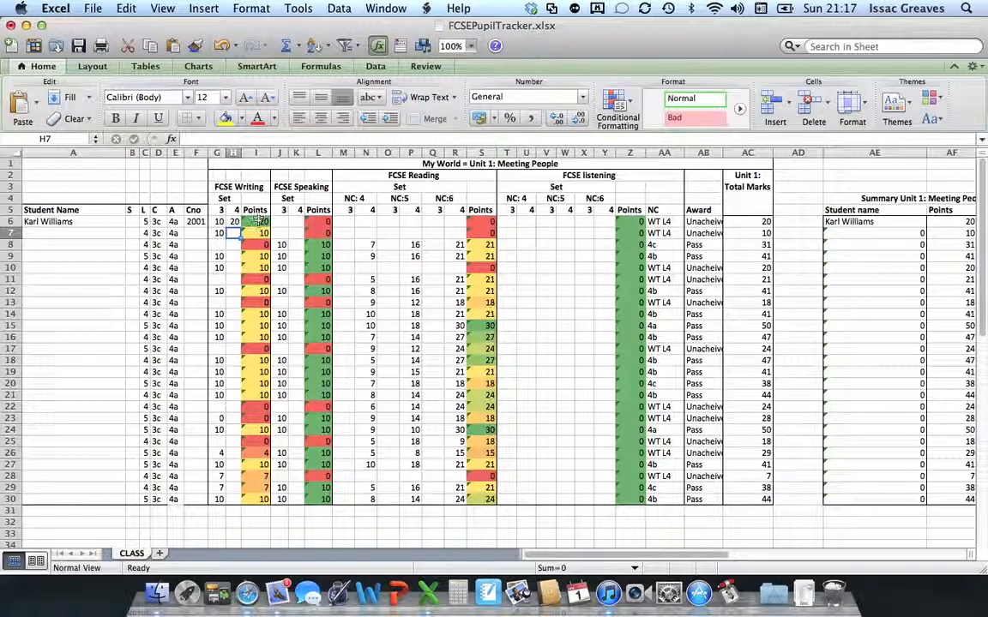
pyautogui.click(260, 222)
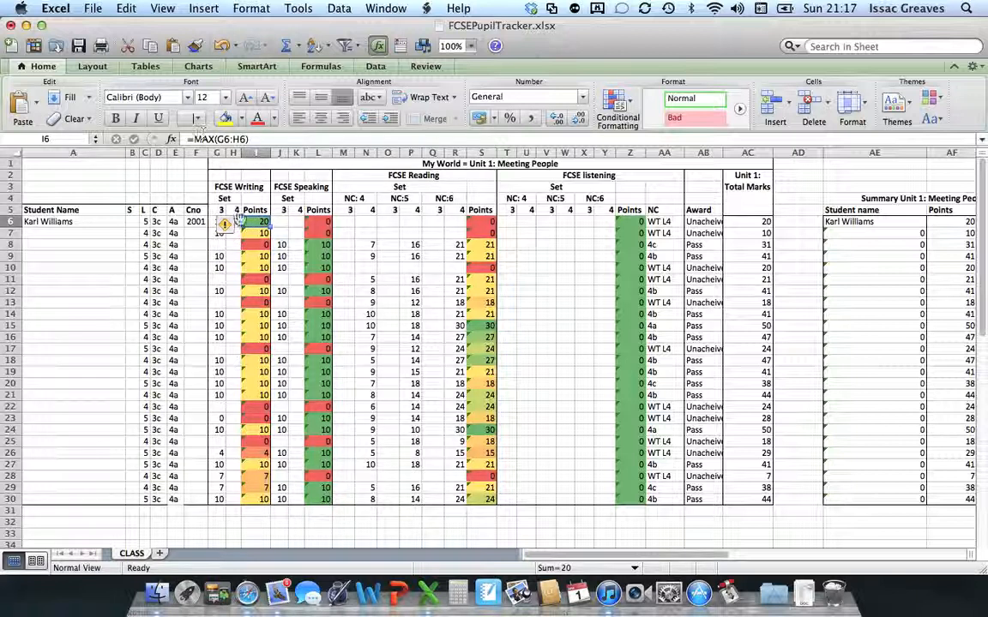
pyautogui.click(233, 245)
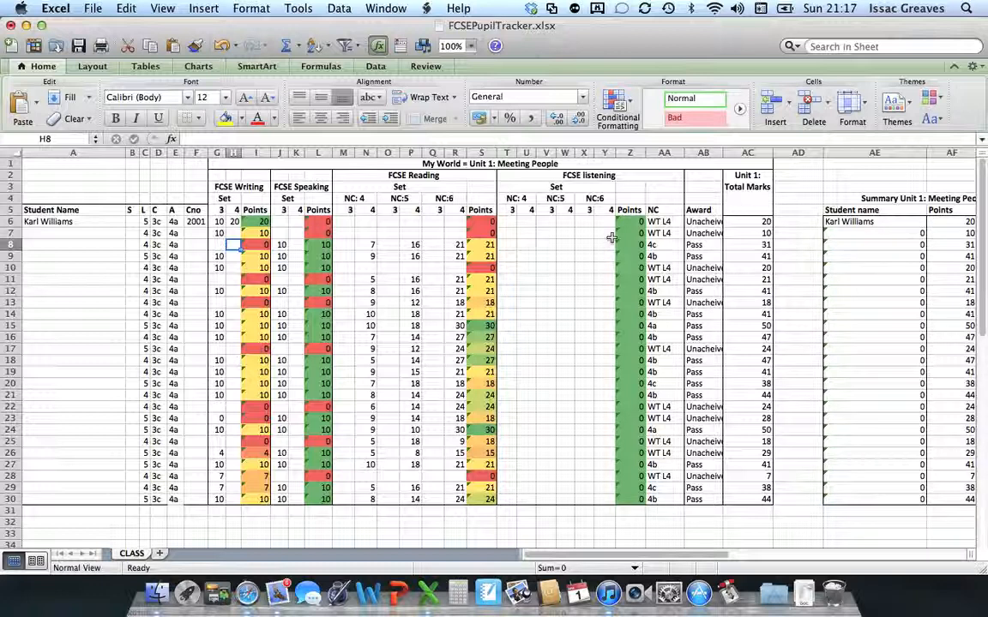
# Enter speaking marks 10 in J6 and 20 in K6, then check the =MAX(J6:K6) formula in L6.
pyautogui.click(281, 223)
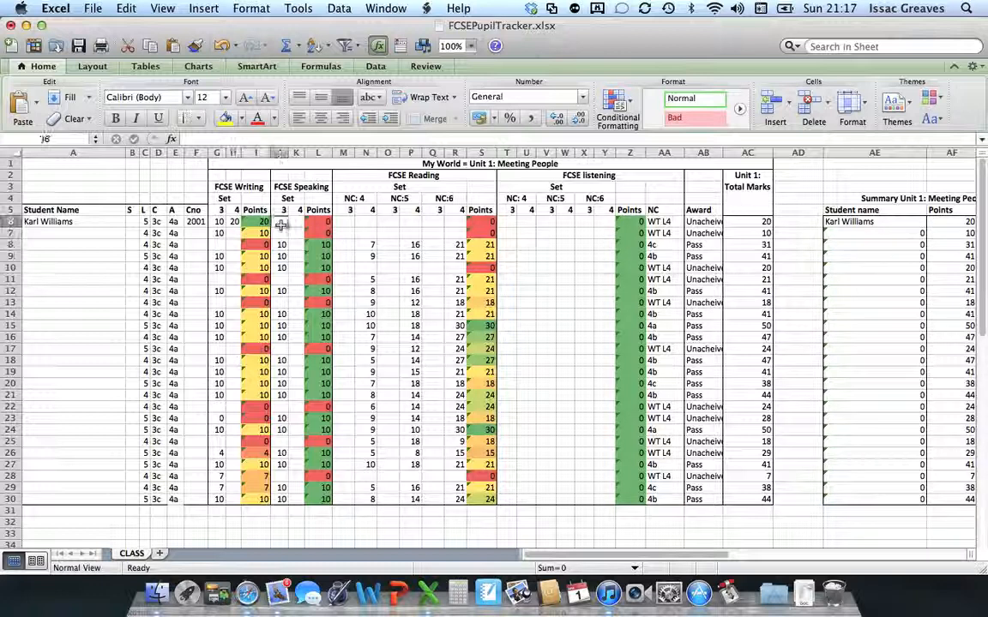
pyautogui.write('10')
pyautogui.click(298, 232)
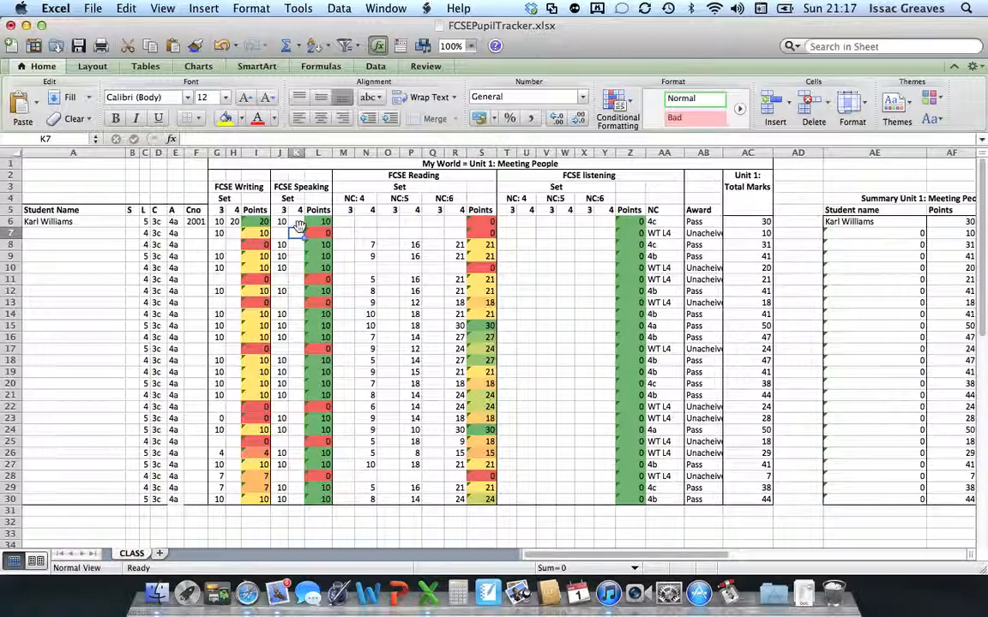
pyautogui.click(296, 222)
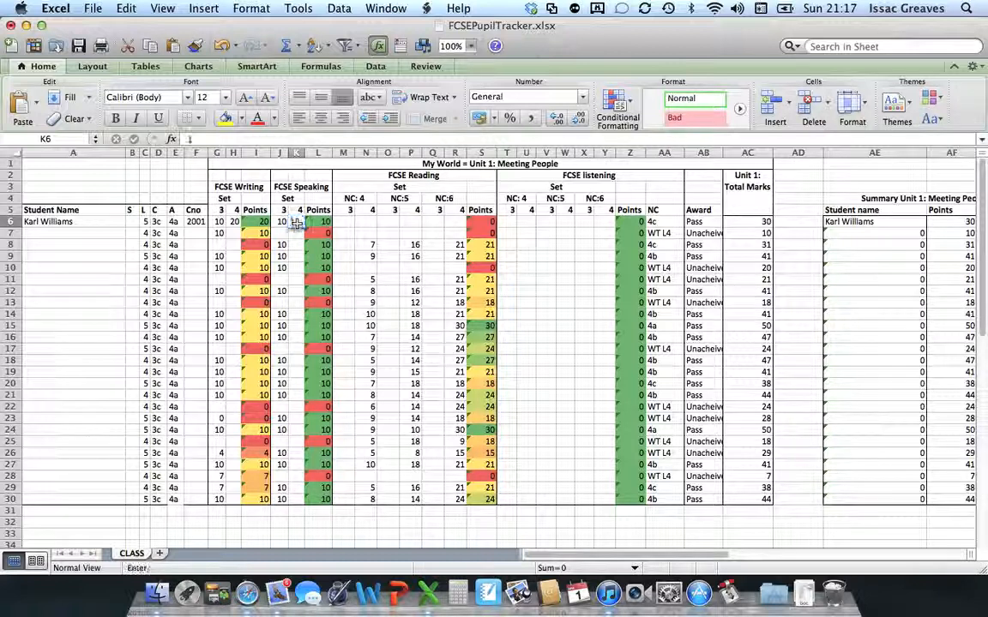
pyautogui.write('1')
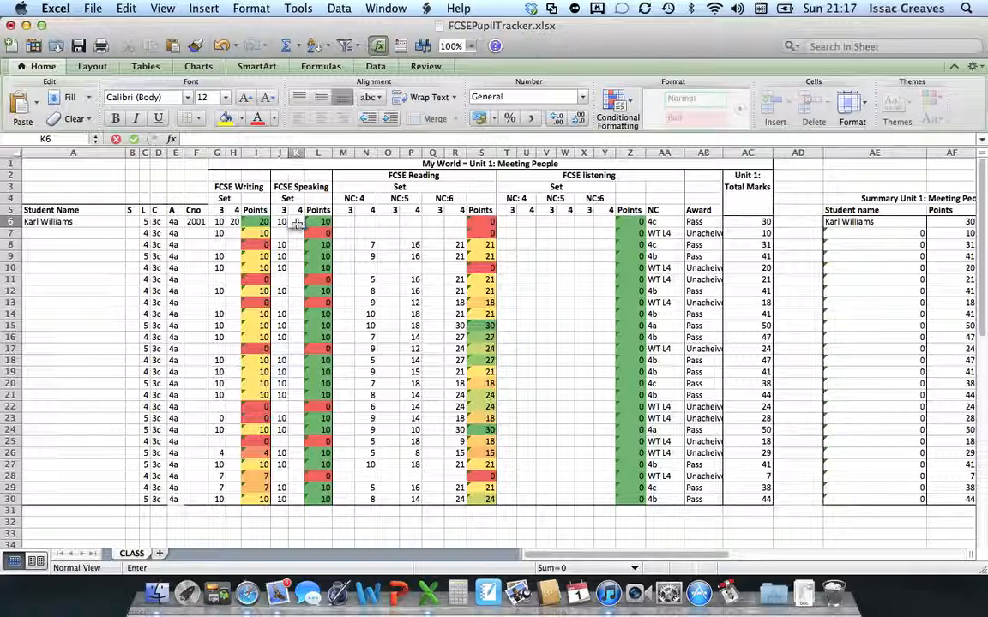
pyautogui.write('0')
pyautogui.click(296, 246)
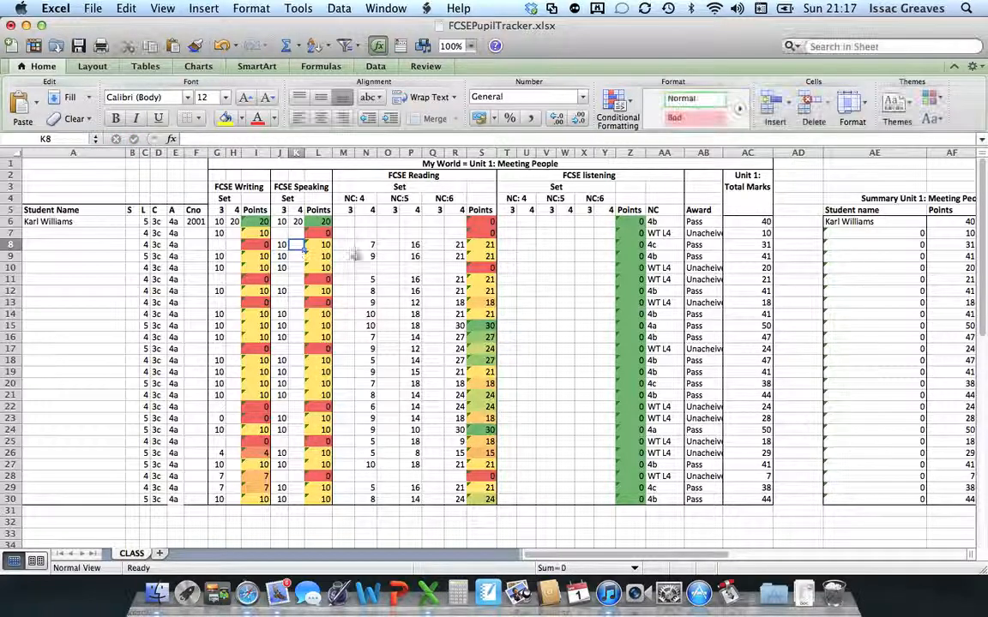
pyautogui.click(323, 222)
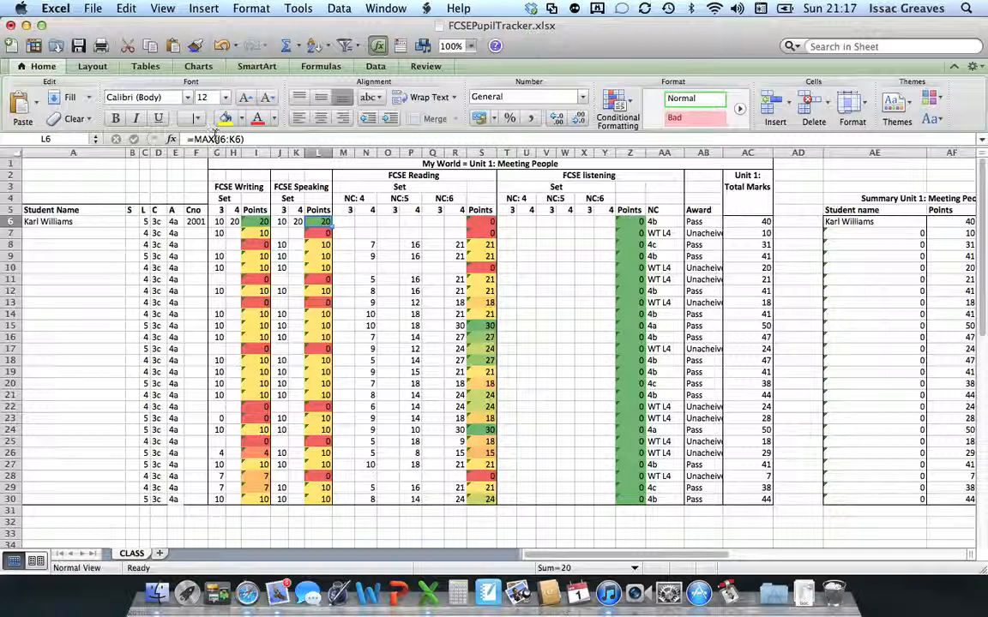
pyautogui.click(296, 245)
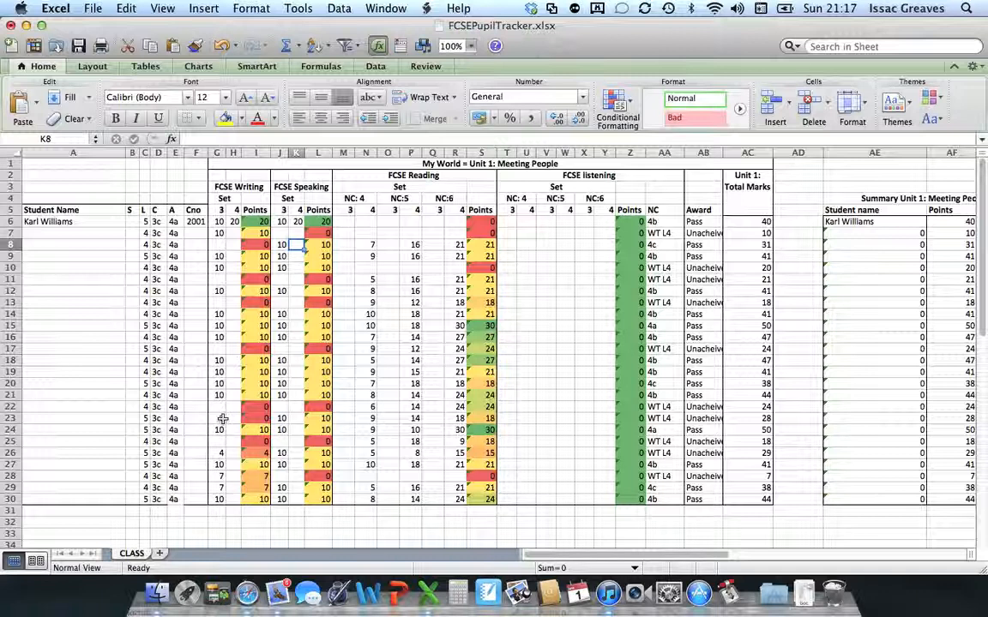
# Enter 0 in G23 and 10 in H23, then reselect H23 and clear it for re-editing.
pyautogui.click(221, 419)
pyautogui.write('0')
pyautogui.press('Return')
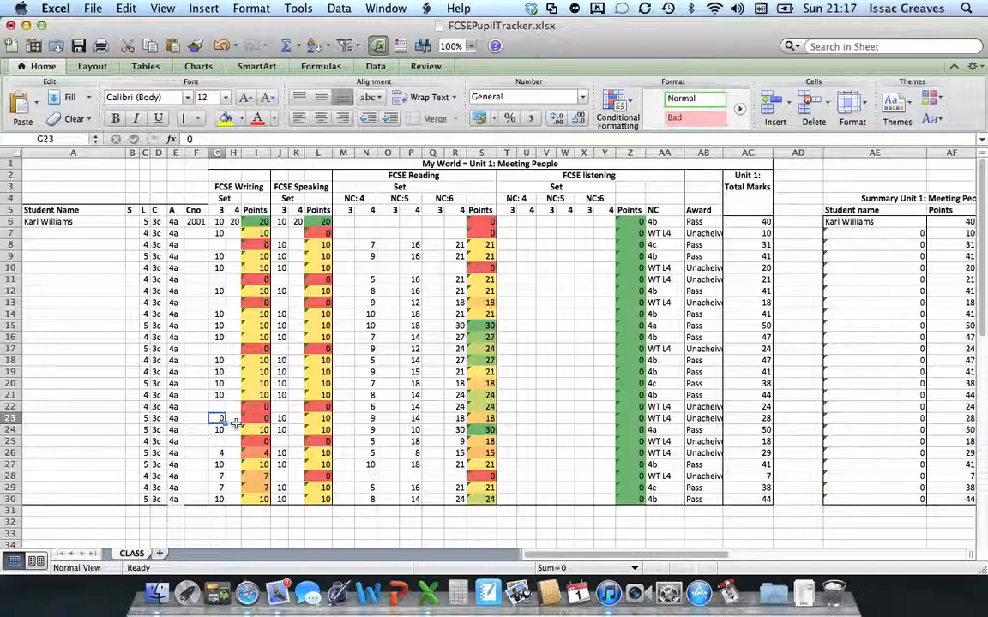
pyautogui.click(233, 419)
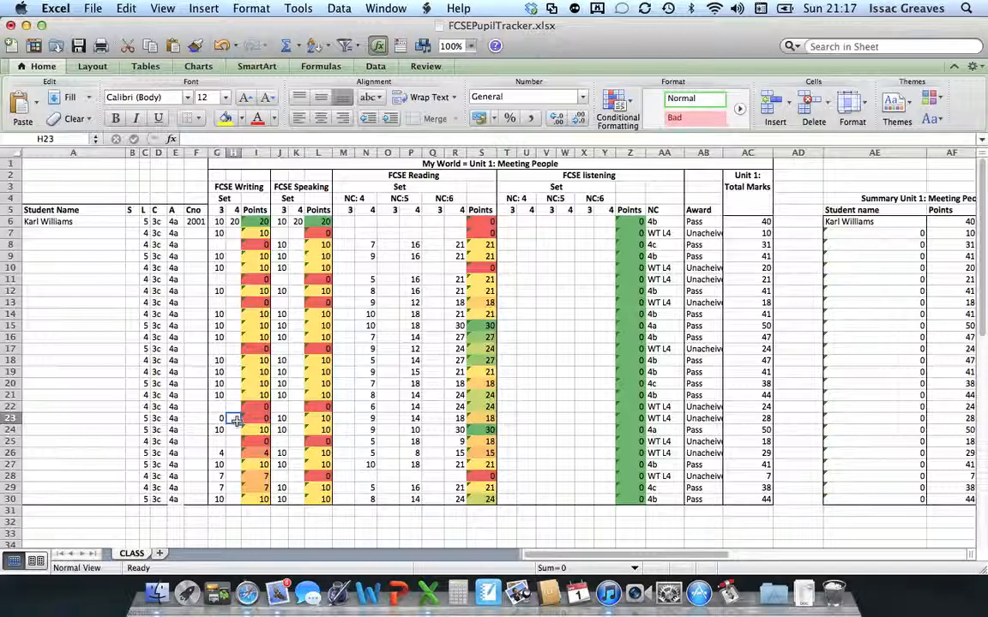
pyautogui.write('10')
pyautogui.press('Return')
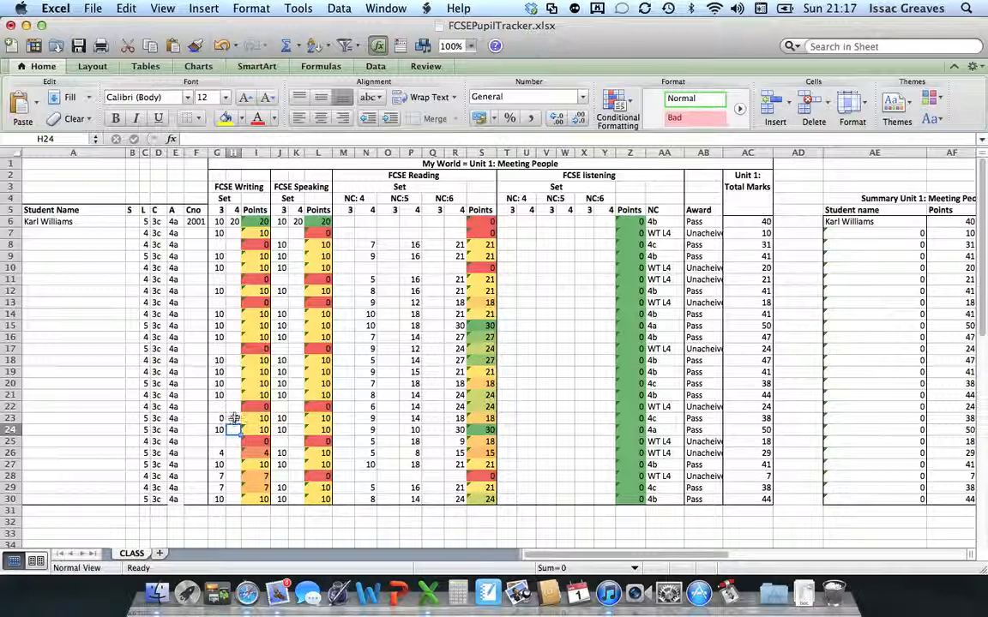
pyautogui.click(234, 419)
pyautogui.press('BackSpace')
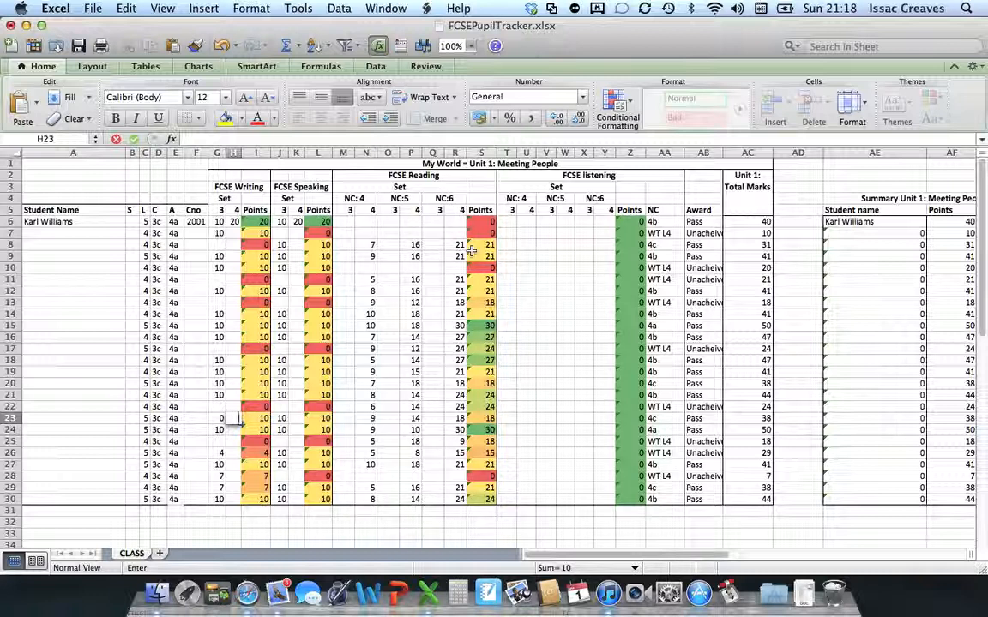
pyautogui.click(374, 246)
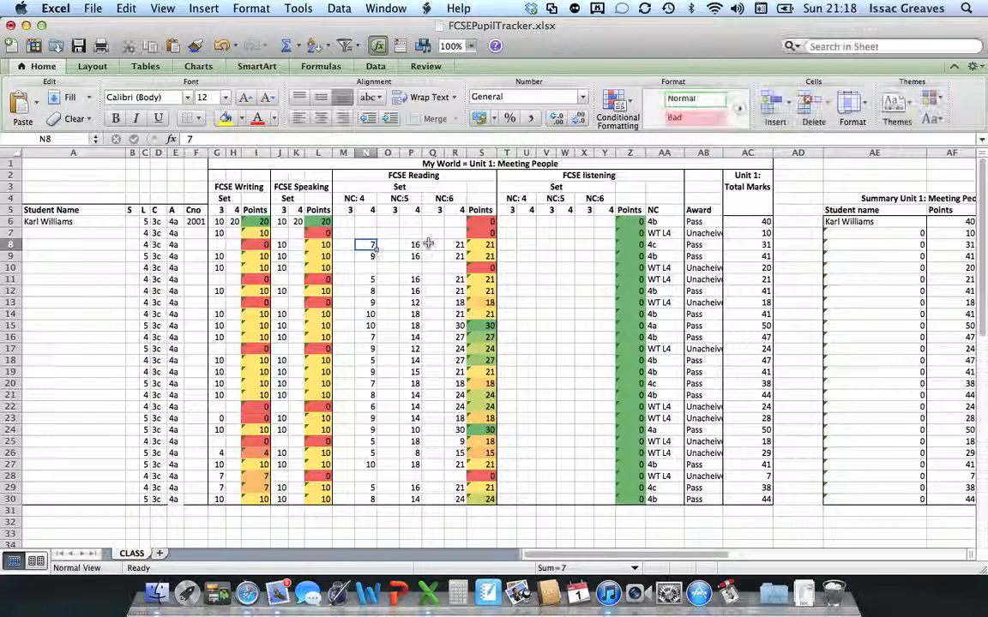
pyautogui.moveTo(448, 244); pyautogui.dragTo(372, 245)
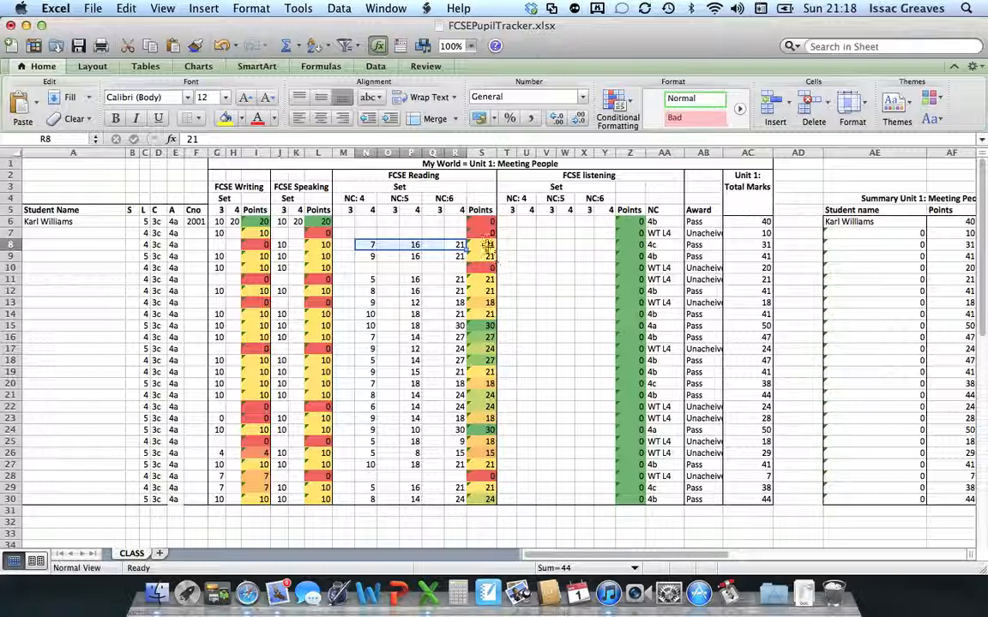
pyautogui.click(484, 246)
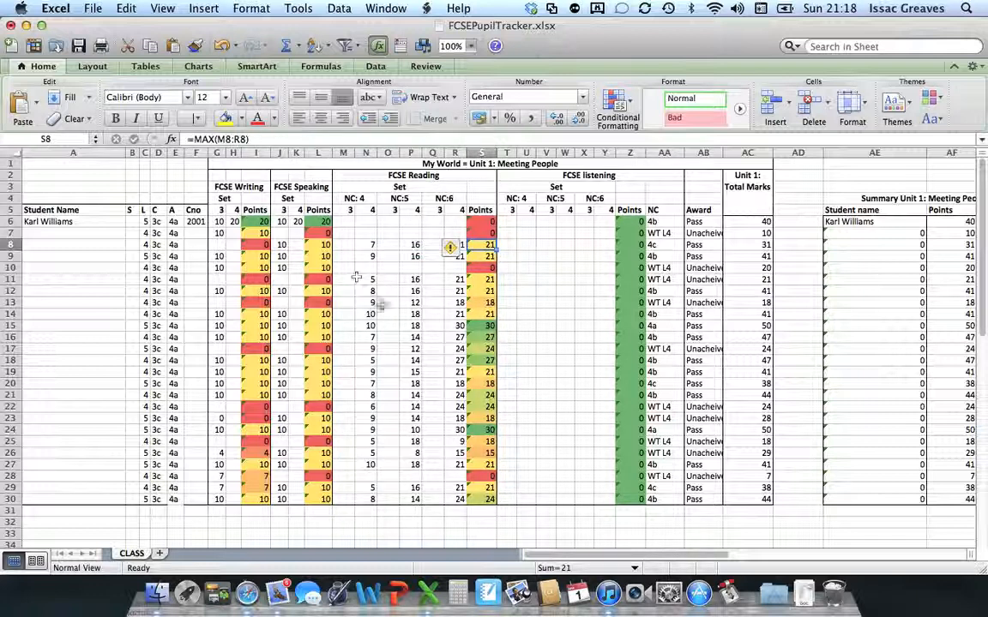
pyautogui.click(391, 313)
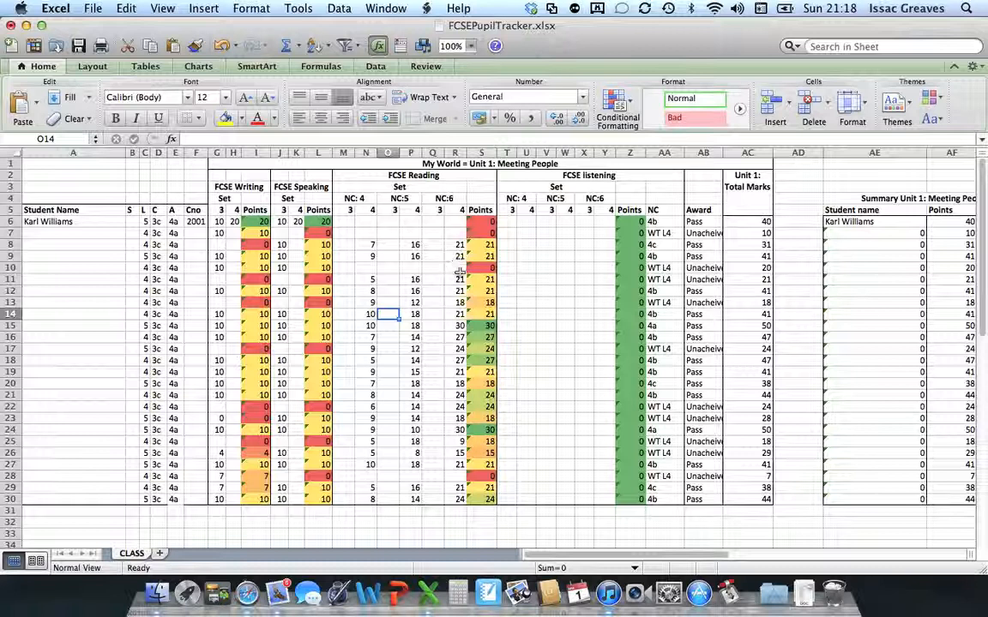
pyautogui.click(483, 245)
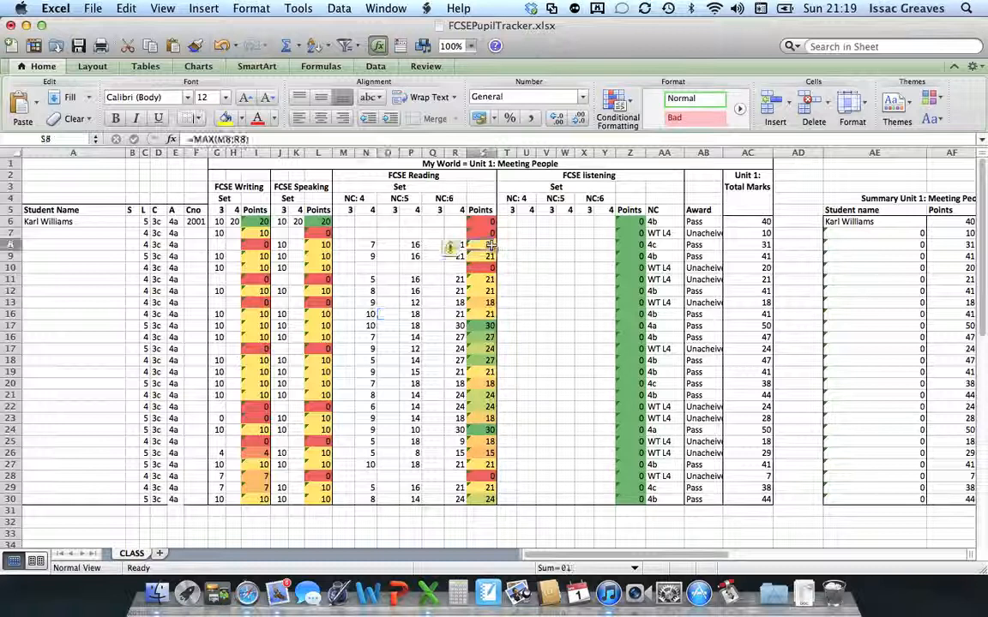
pyautogui.click(447, 293)
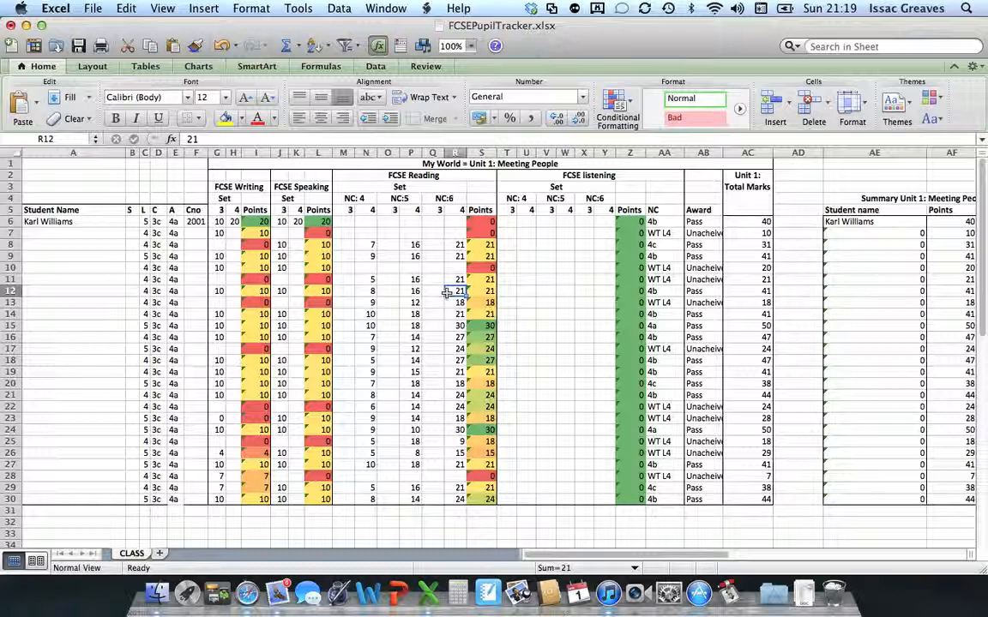
pyautogui.click(507, 248)
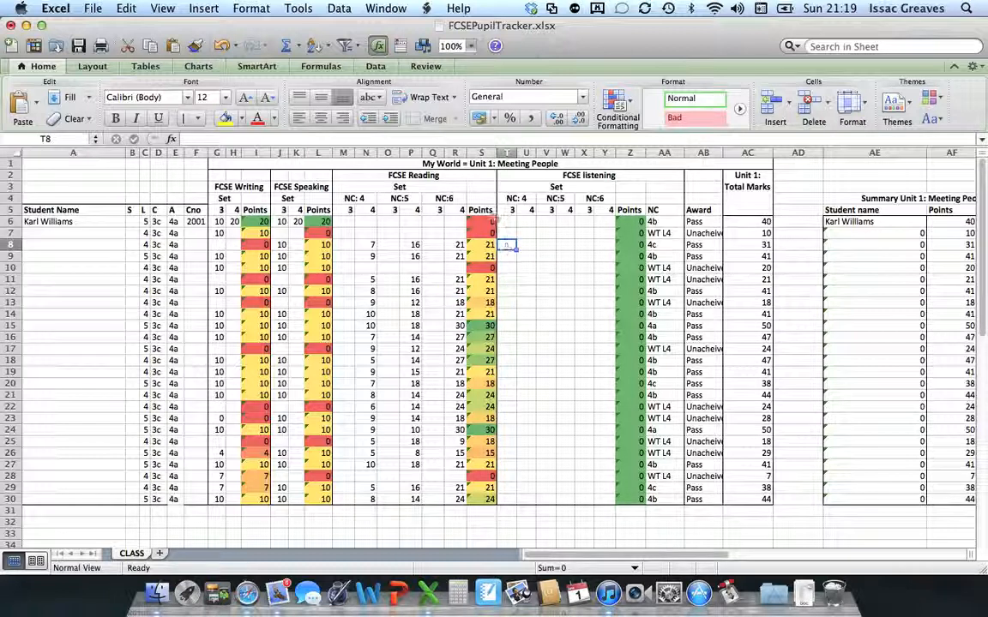
# Enter first-attempt reading marks 9, 8 and 7 across the reading cells.
pyautogui.click(371, 223)
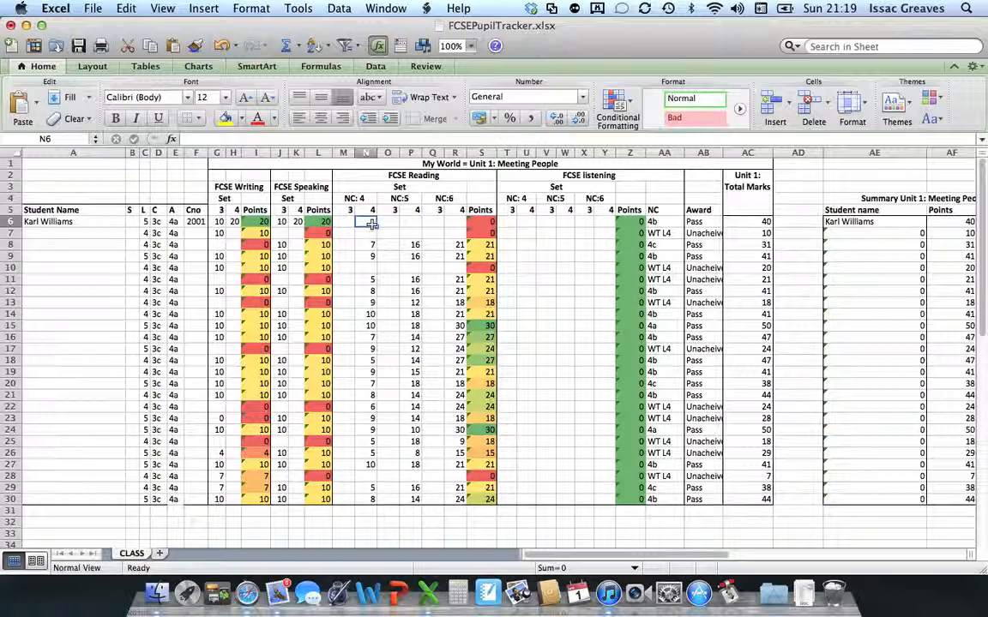
pyautogui.write('9')
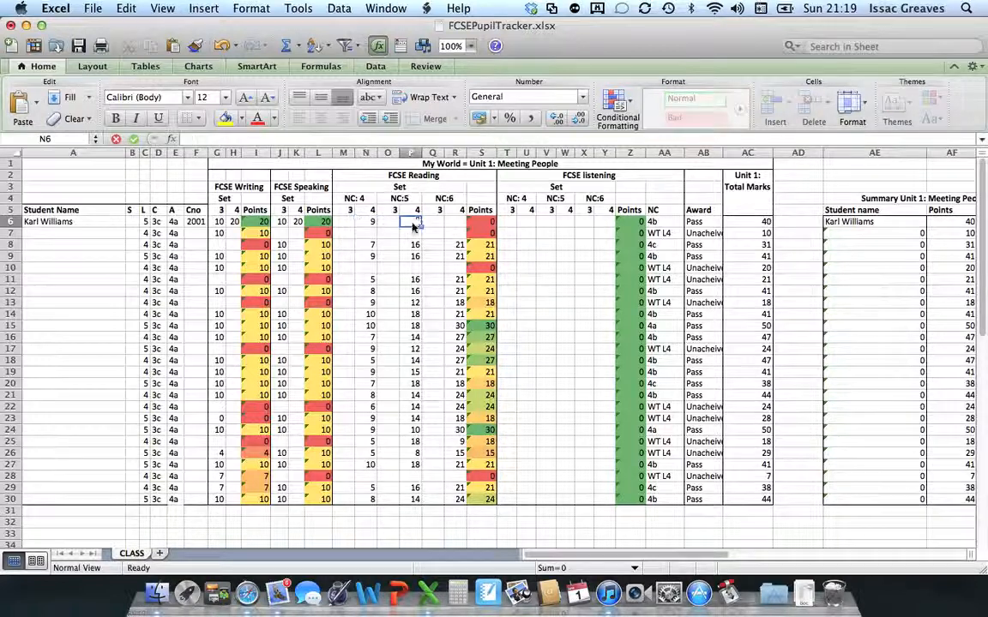
pyautogui.click(413, 223)
pyautogui.write('8')
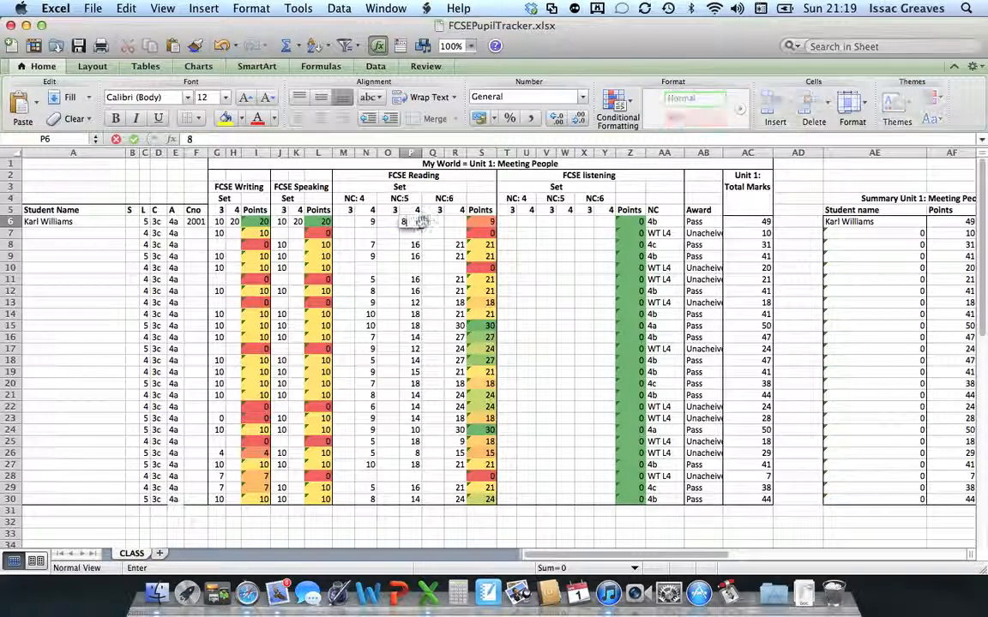
pyautogui.click(448, 223)
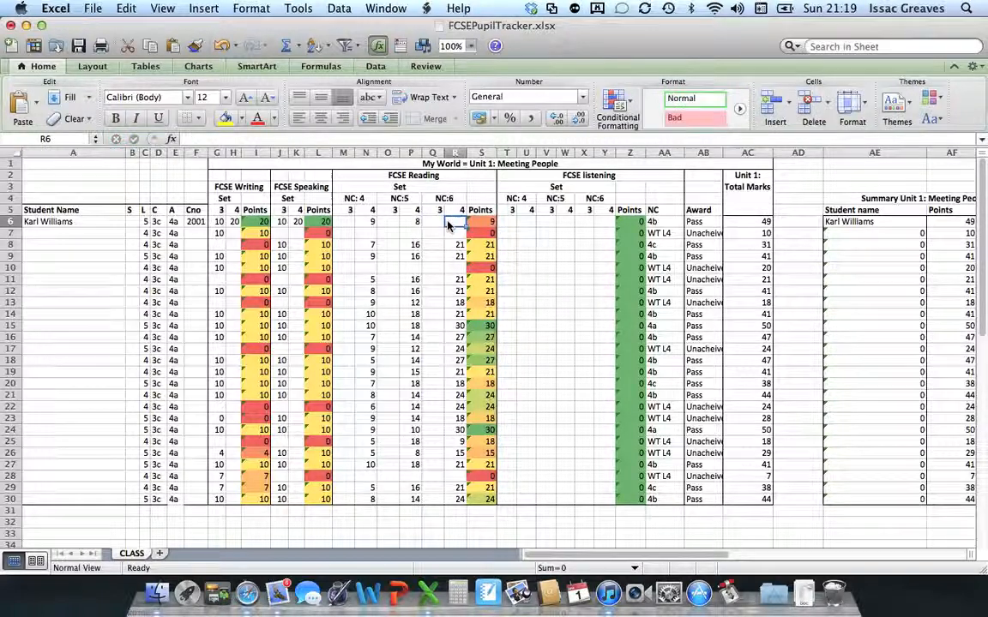
pyautogui.write('7')
pyautogui.click(512, 256)
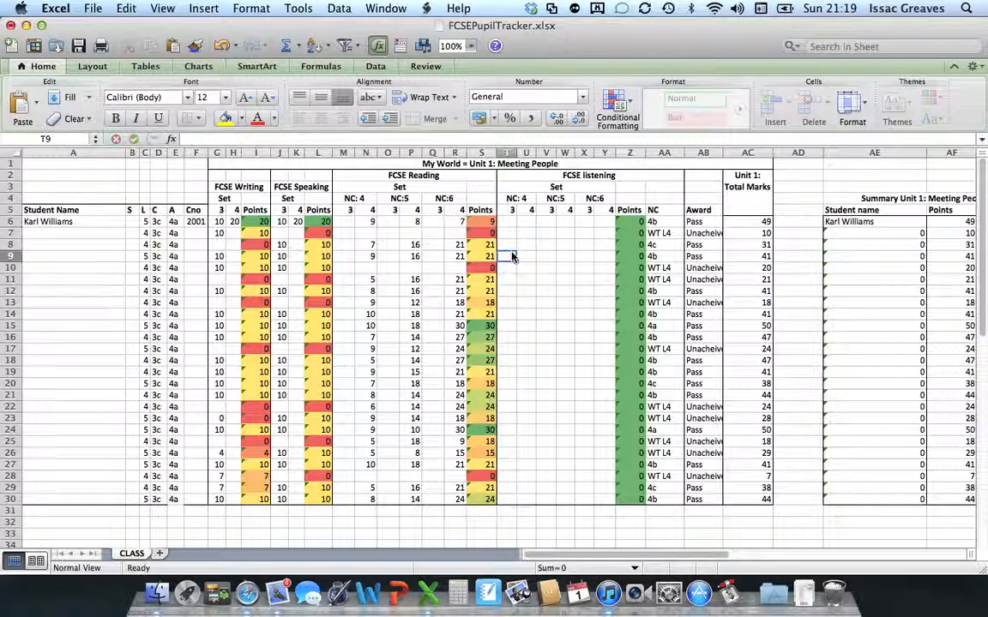
# Correct the NC:5 and NC:6 reading marks to 16 and 21.
pyautogui.click(450, 222)
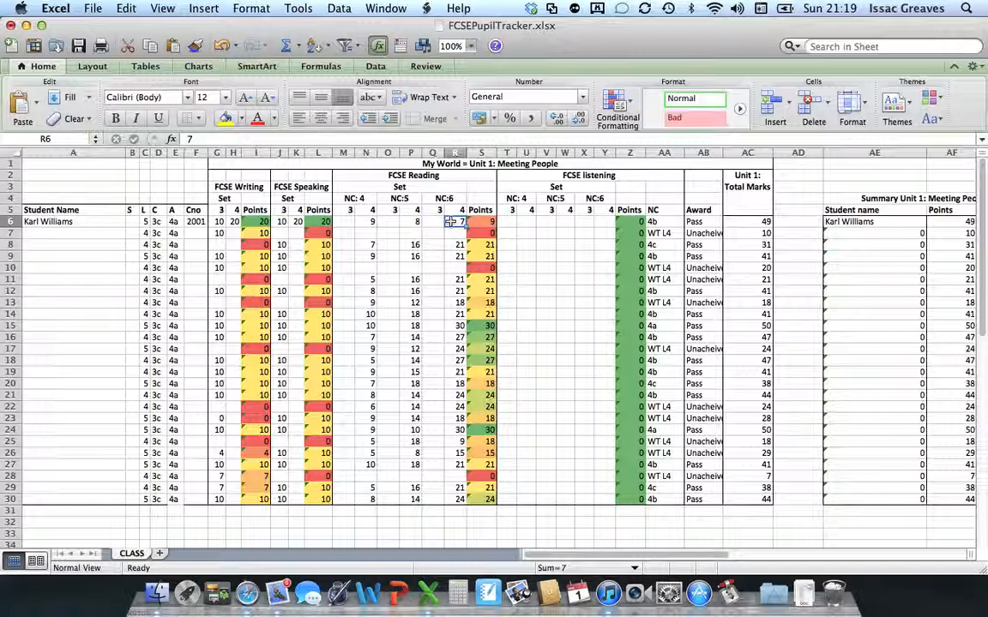
pyautogui.press('BackSpace')
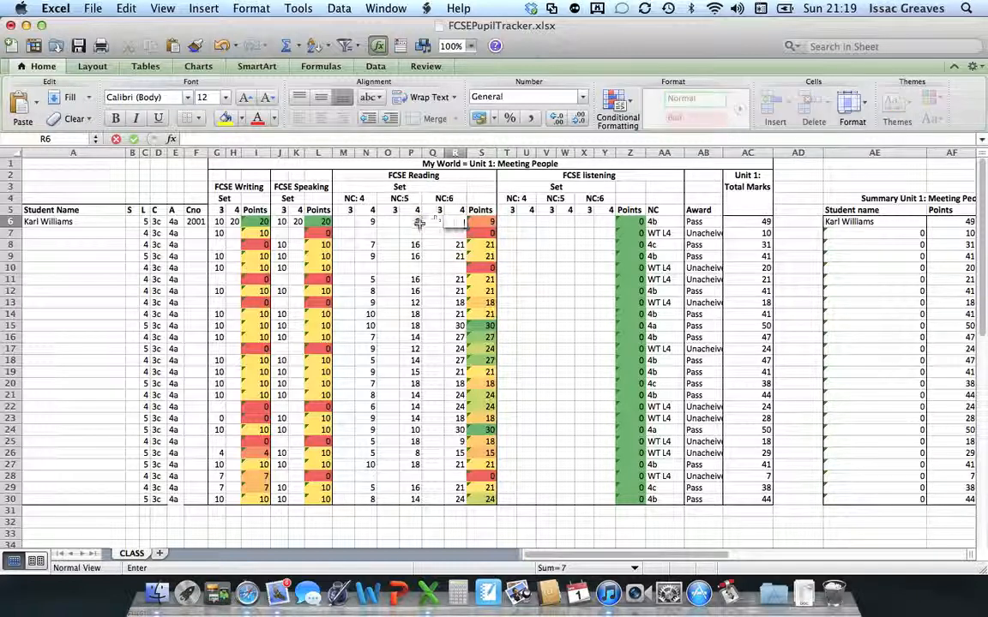
pyautogui.click(418, 222)
pyautogui.write('16')
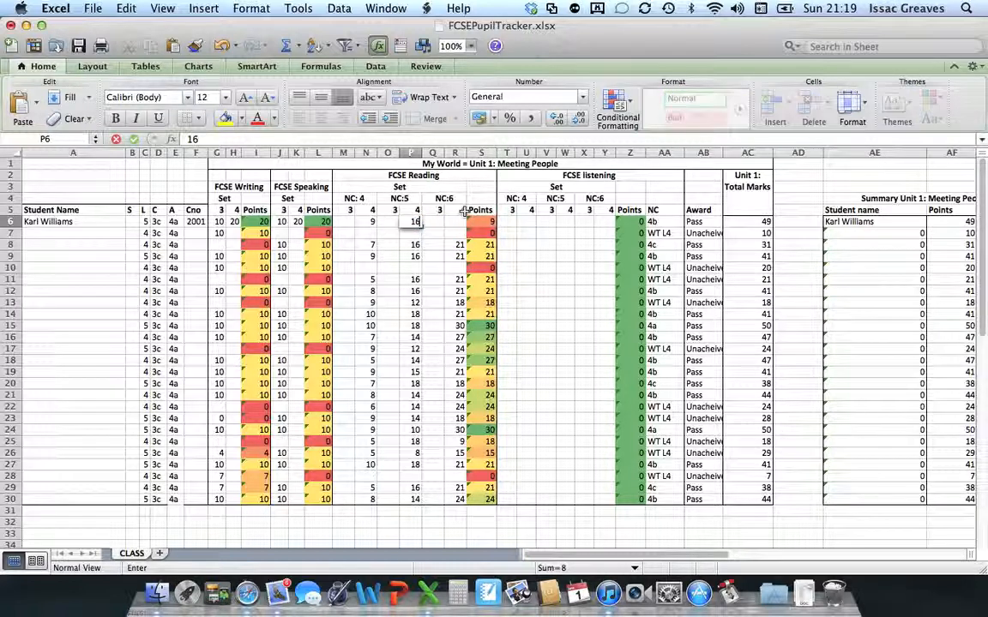
pyautogui.click(457, 223)
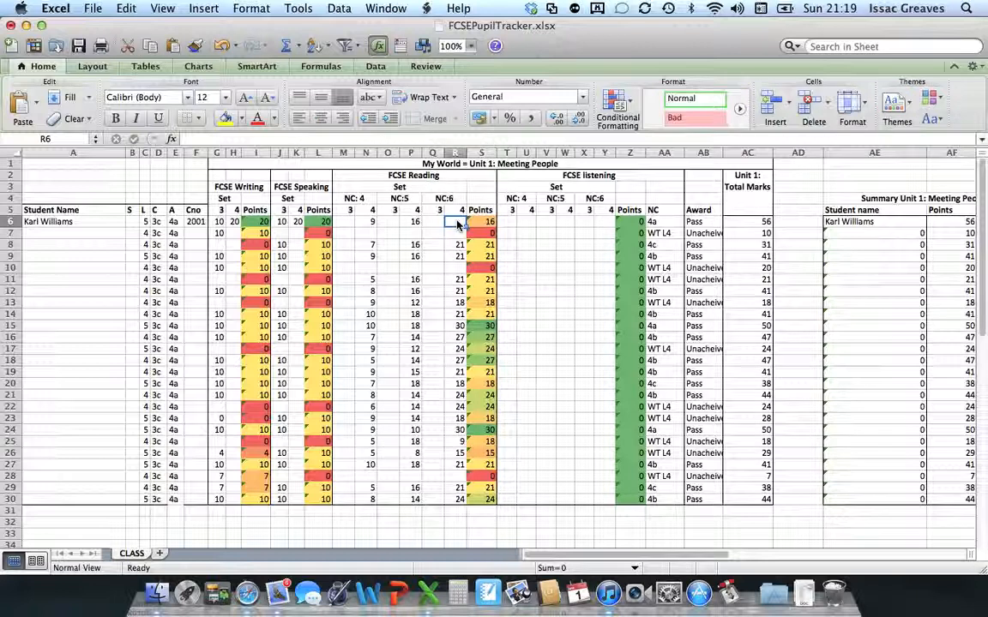
pyautogui.write('21')
pyautogui.click(535, 254)
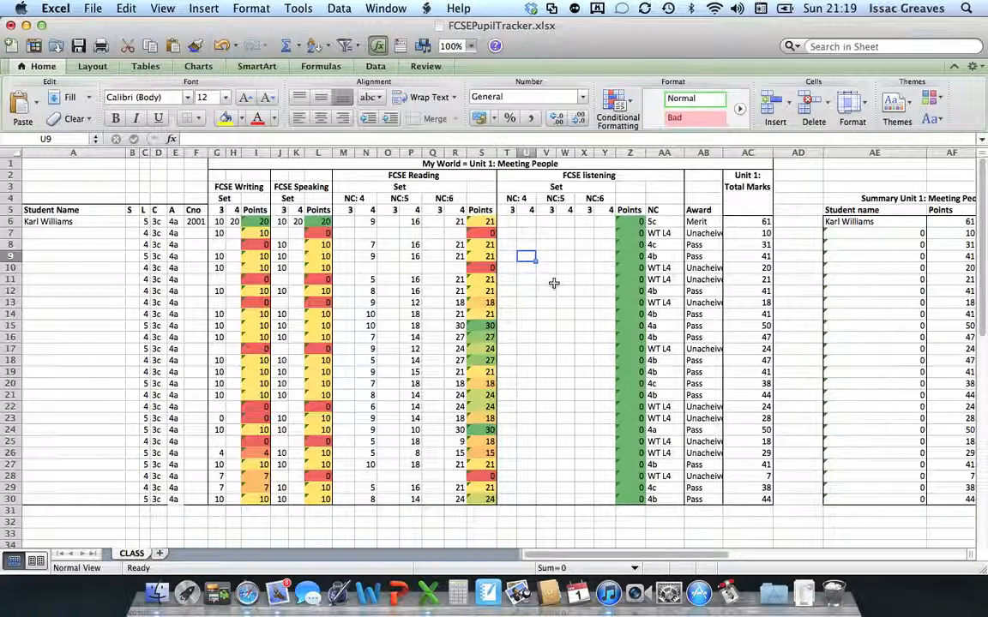
# Enter listening marks 9 in T6, 16 in V6 and 21 in X6.
pyautogui.click(510, 222)
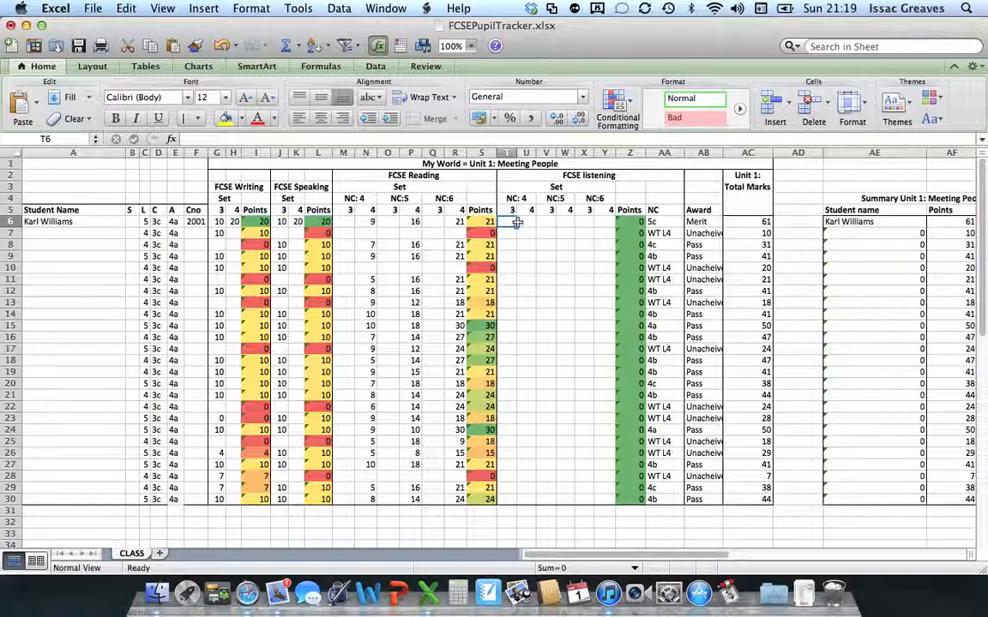
pyautogui.write('9')
pyautogui.click(549, 222)
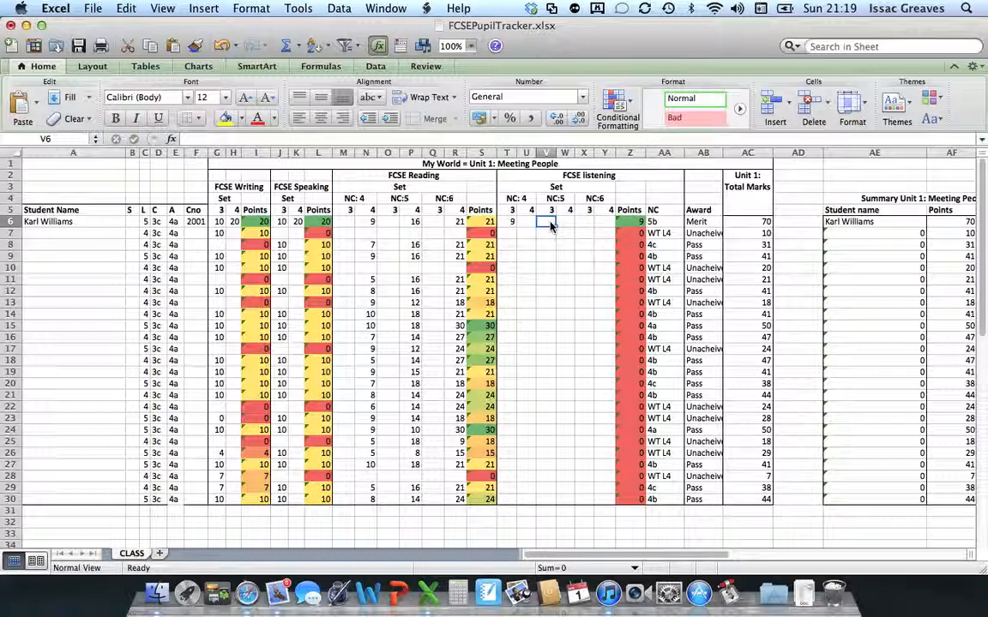
pyautogui.write('16')
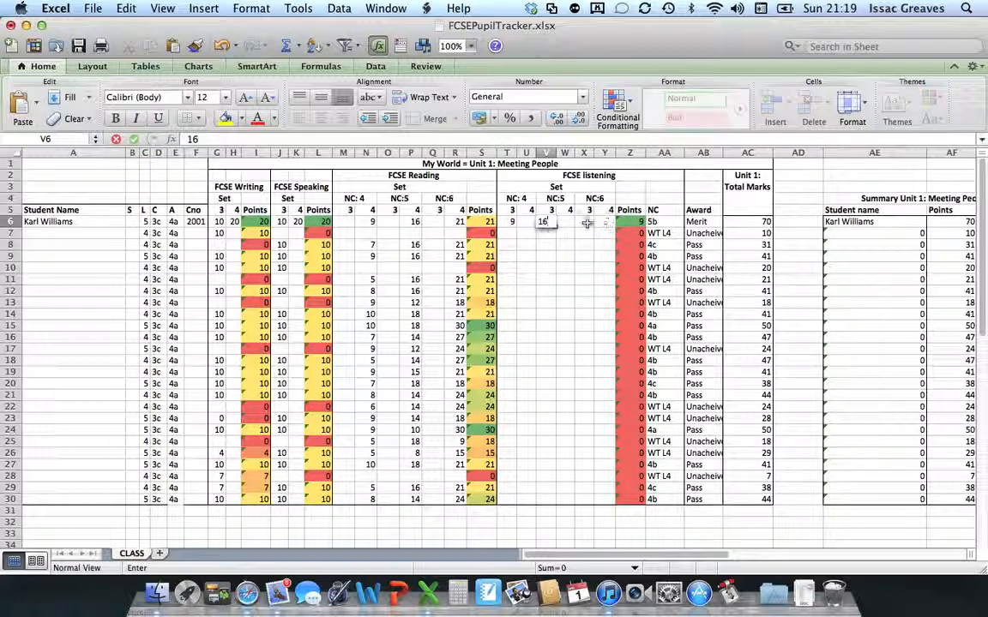
pyautogui.click(587, 224)
pyautogui.write('21')
pyautogui.click(603, 255)
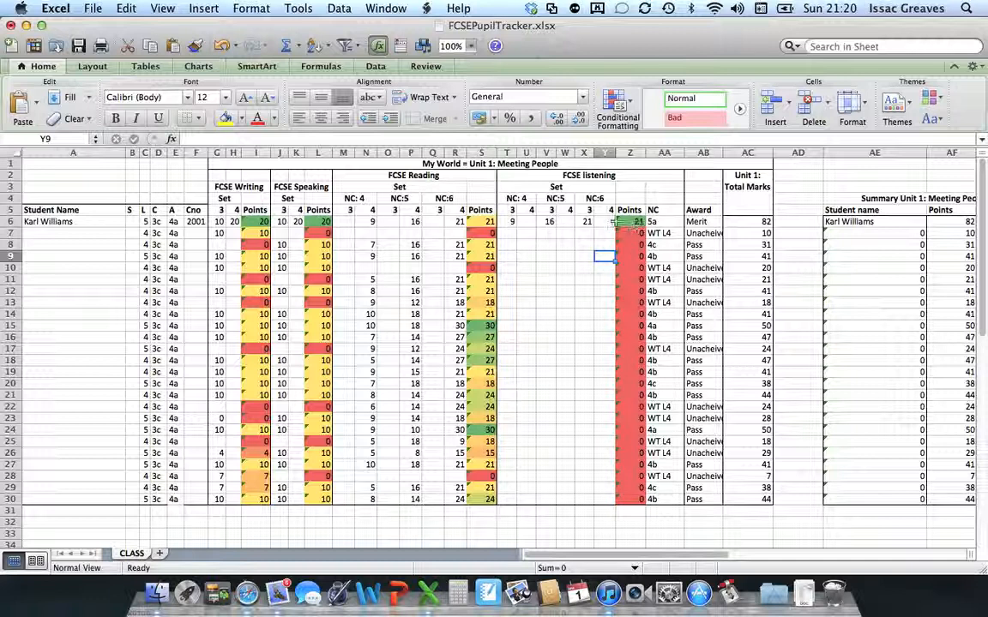
# Inspect the =SUM(I6+L6+S6+Z6) total in AC6, then bring the Grade Boundaries and Award tables into view.
pyautogui.hscroll(1, 600, 309)
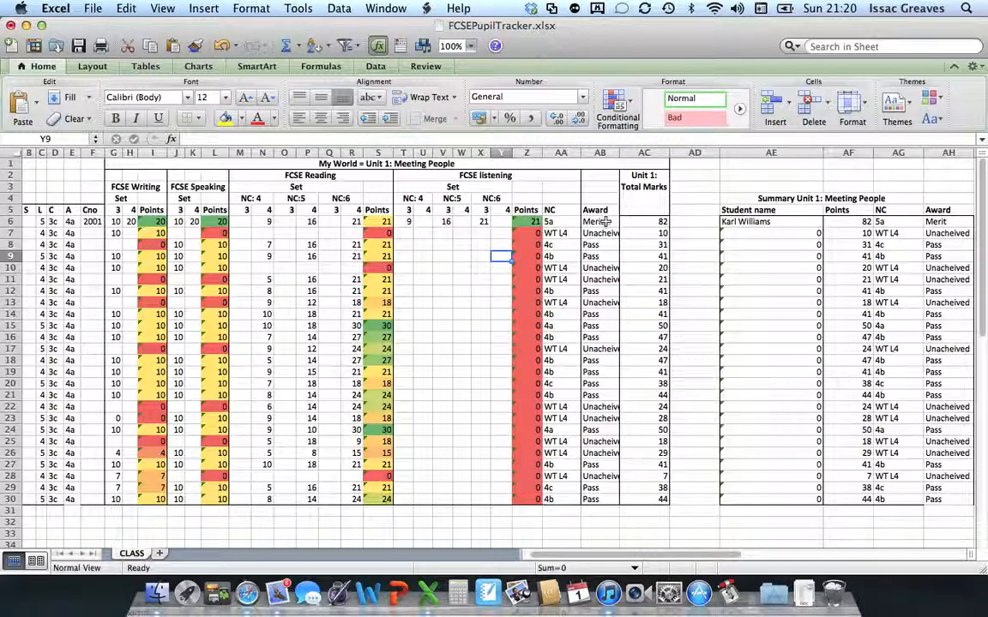
pyautogui.click(646, 222)
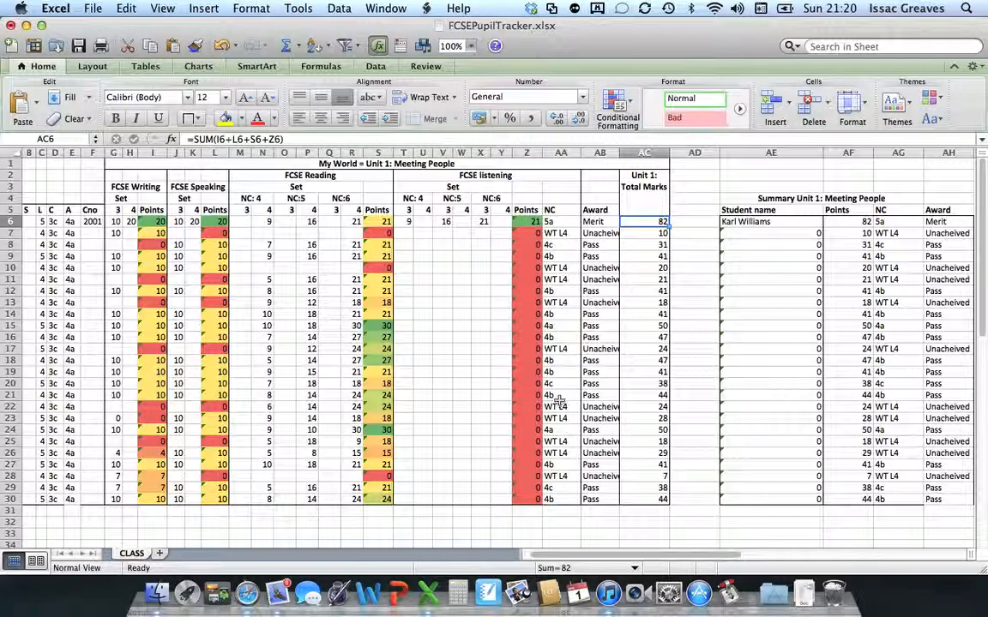
pyautogui.hscroll(3, 429, 299)
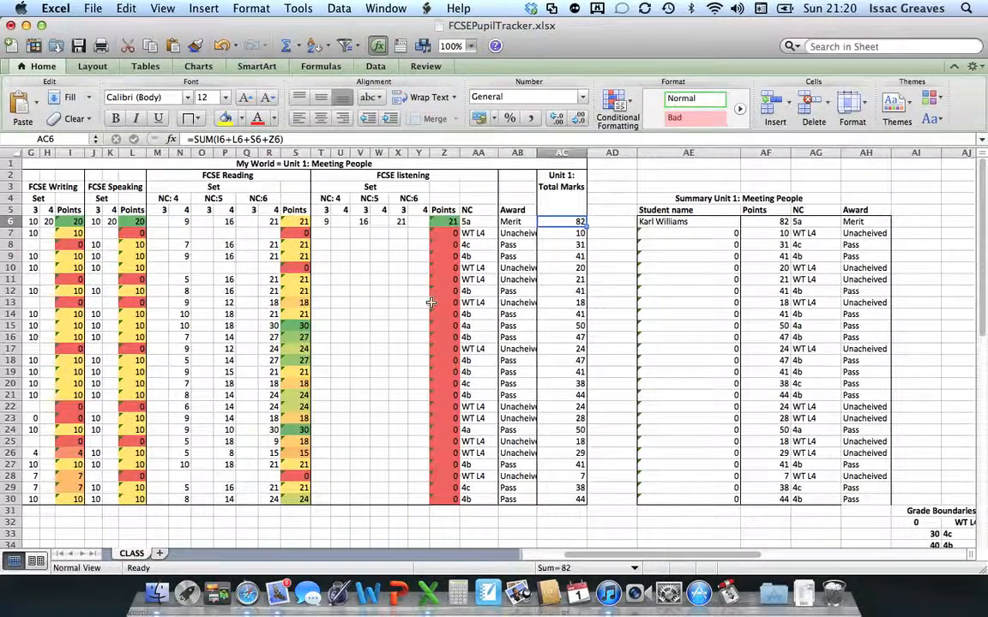
pyautogui.hscroll(1, 431, 302)
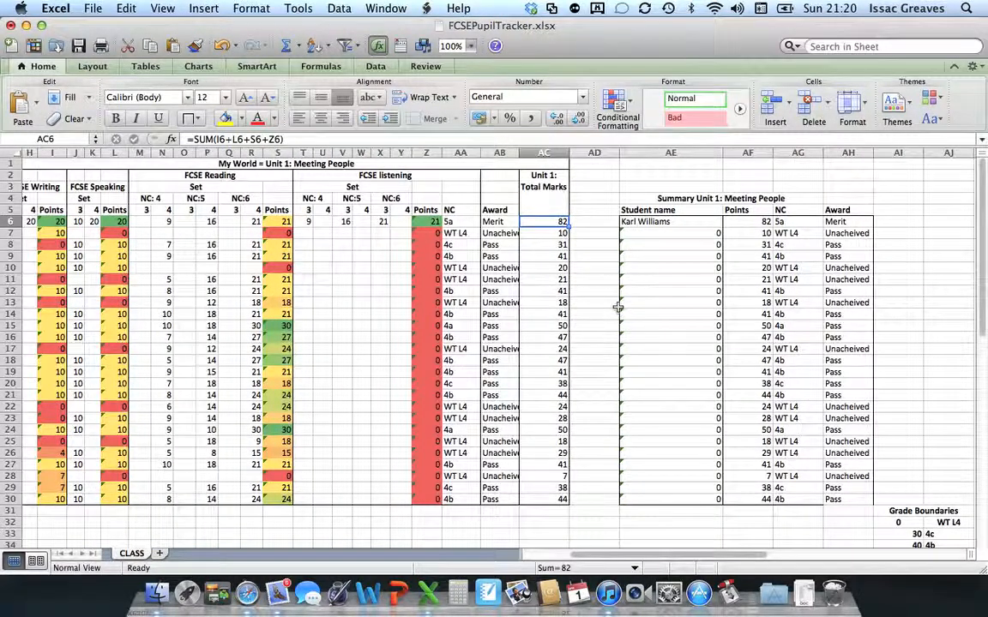
pyautogui.scroll(-6, 619, 310)
pyautogui.hscroll(4, 745, 365)
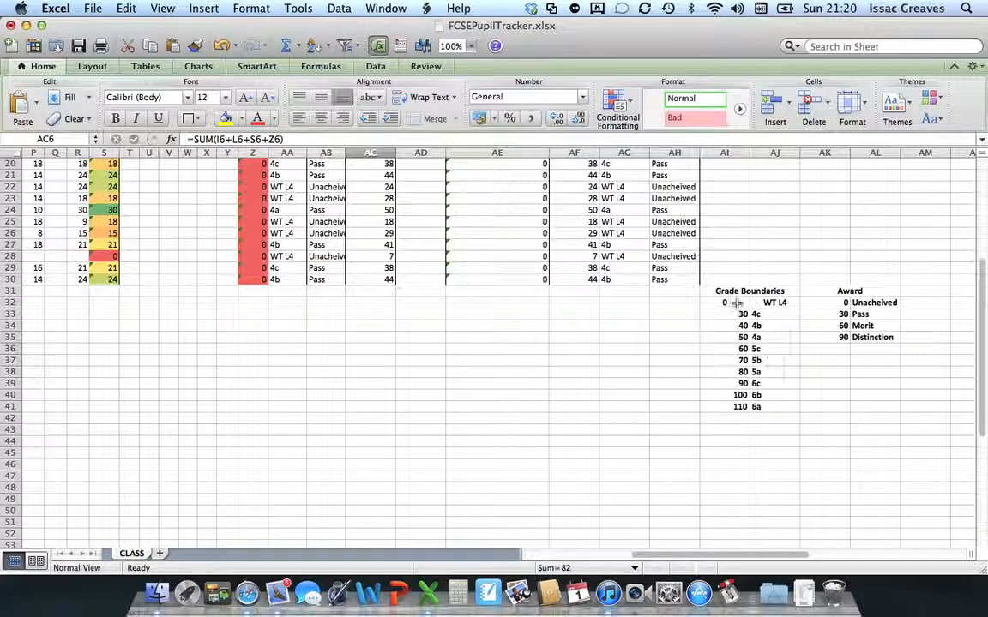
pyautogui.click(846, 327)
pyautogui.click(847, 314)
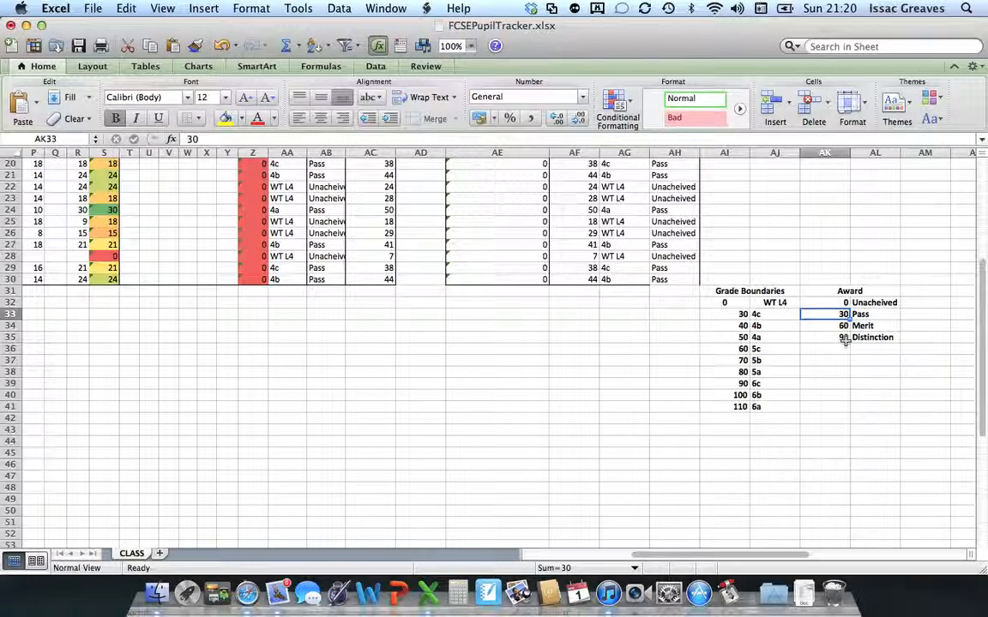
pyautogui.click(837, 372)
pyautogui.scroll(6, 583, 378)
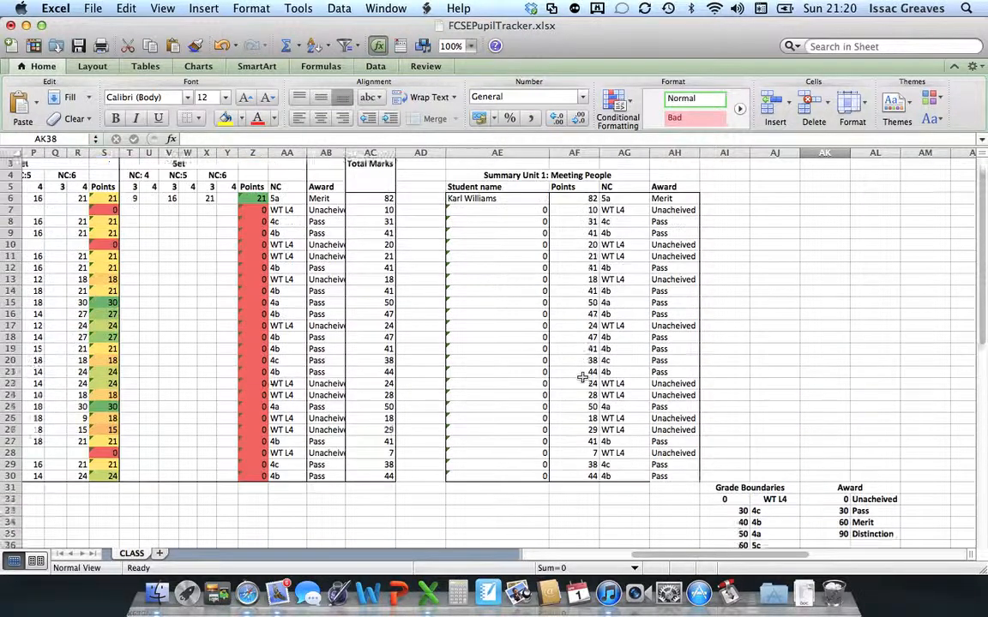
pyautogui.scroll(1, 583, 379)
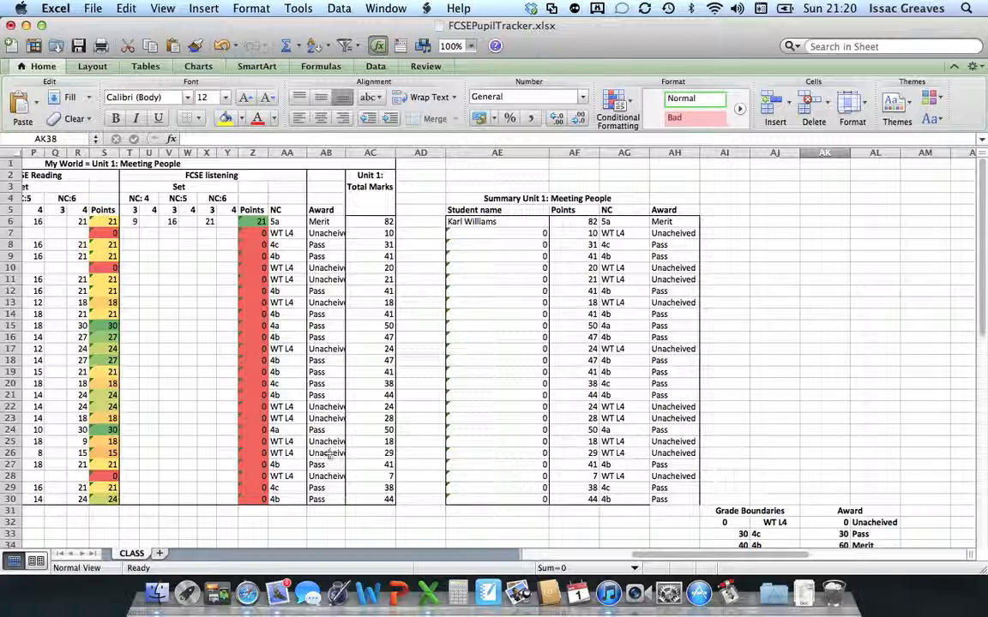
pyautogui.hscroll(-10, 205, 419)
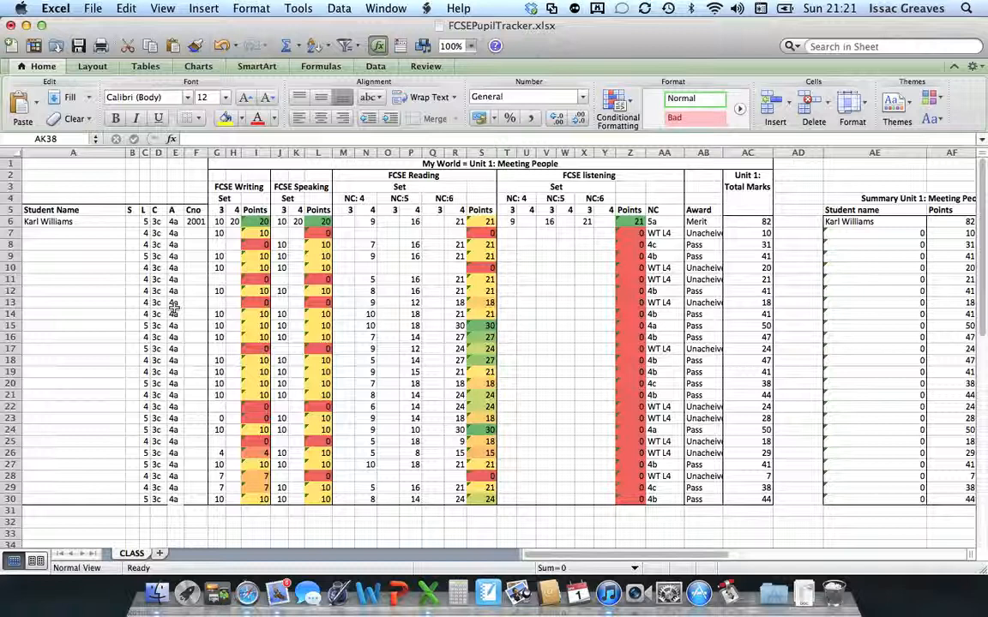
pyautogui.press('Down')
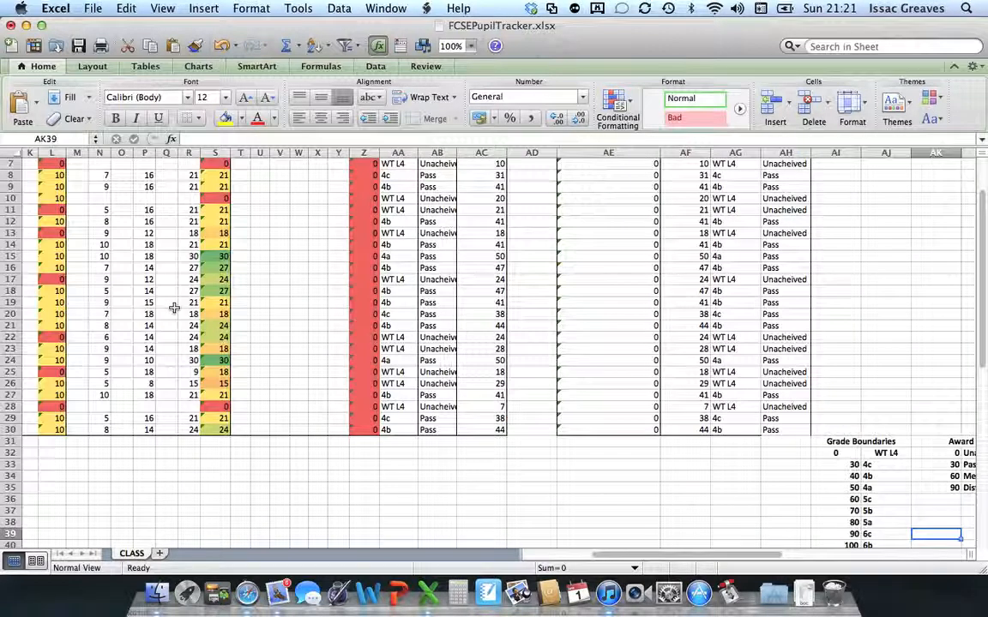
pyautogui.press('shift+super+4')
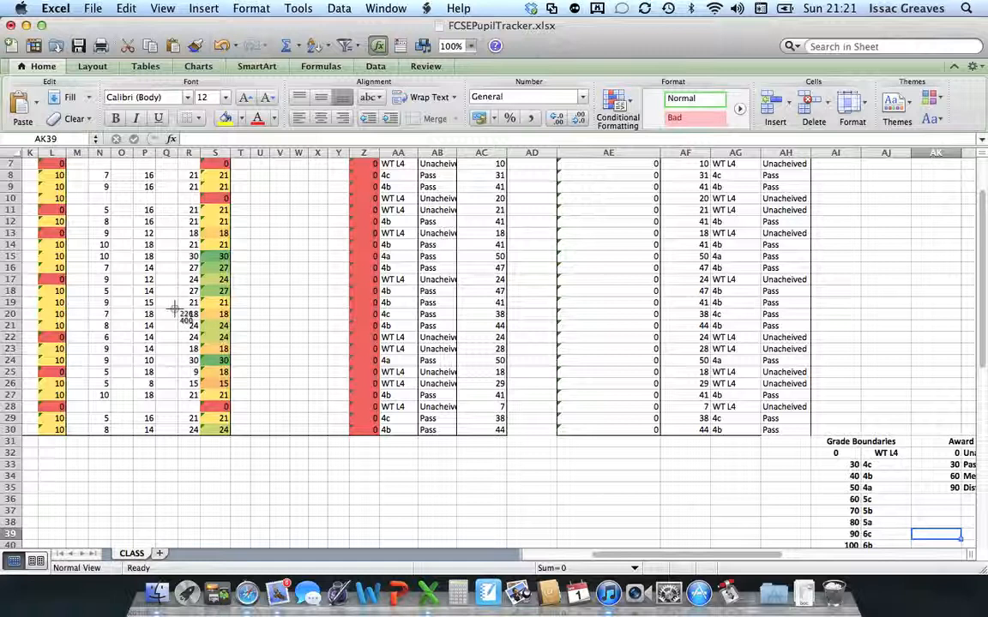